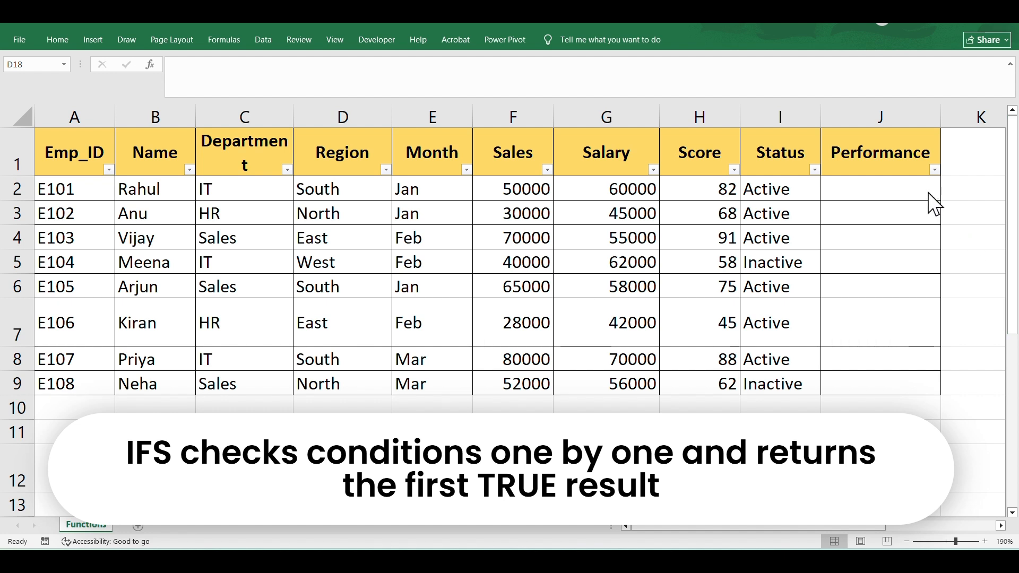
- Start an IFS formula in Performance cell J2 that returns "Excellent" when the score in H2 is >=80
left_click(863, 185)
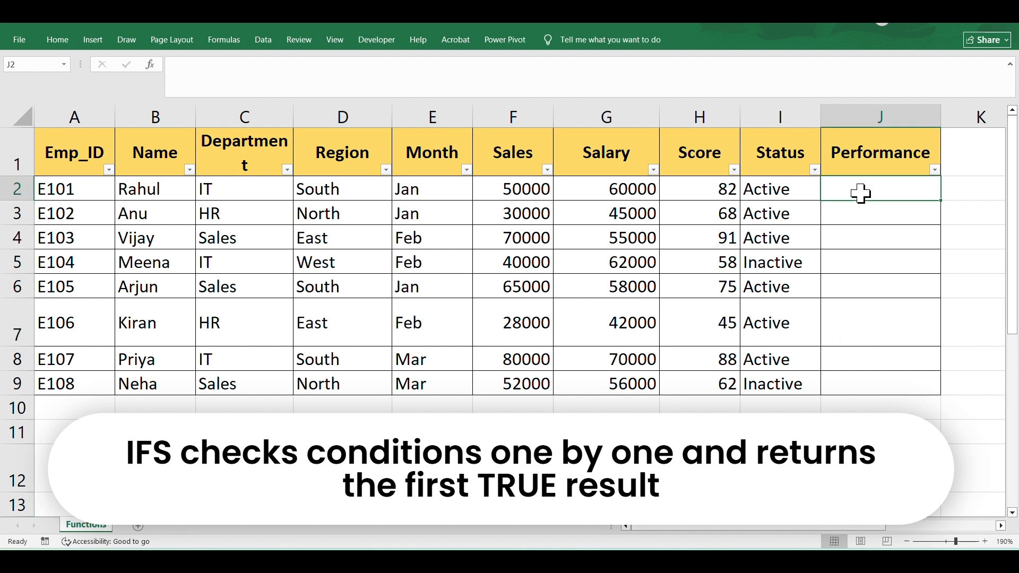
type("=ifs")
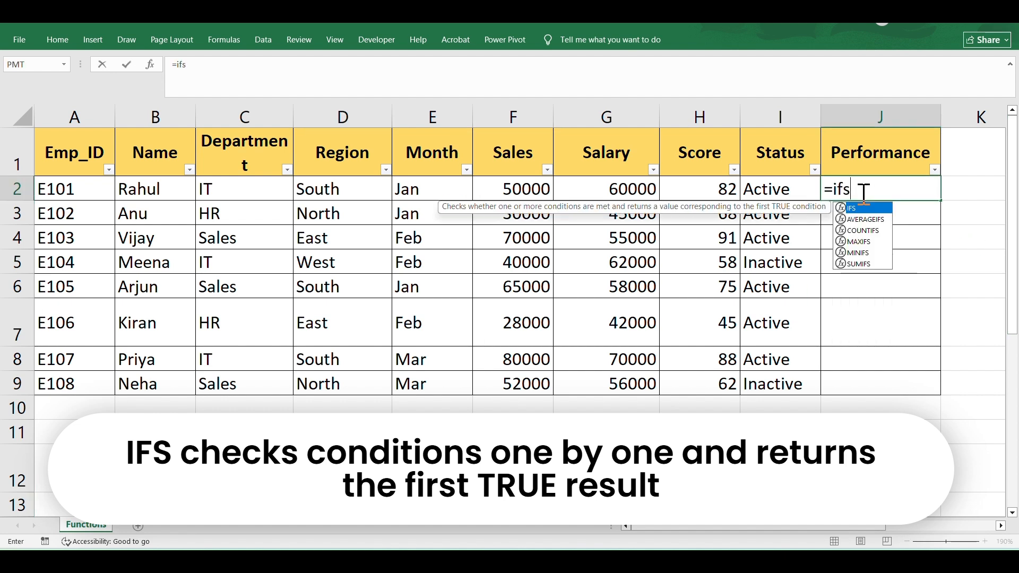
key("Tab")
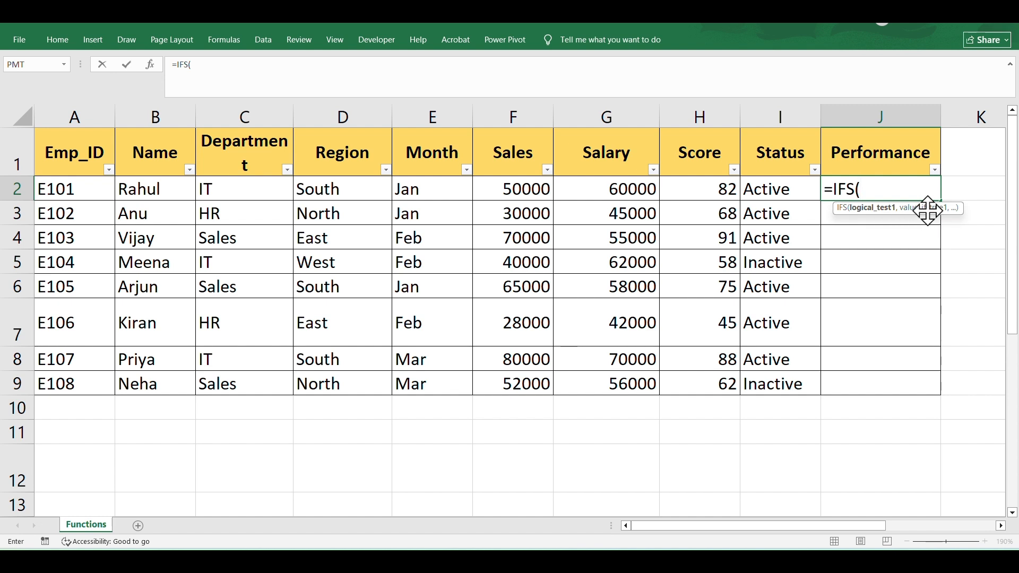
left_click(717, 194)
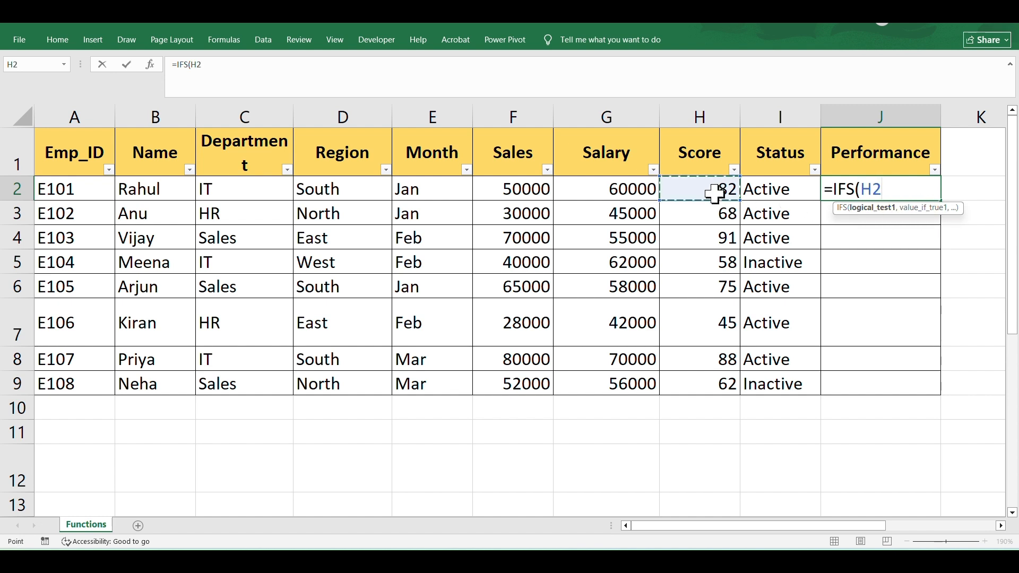
type(">")
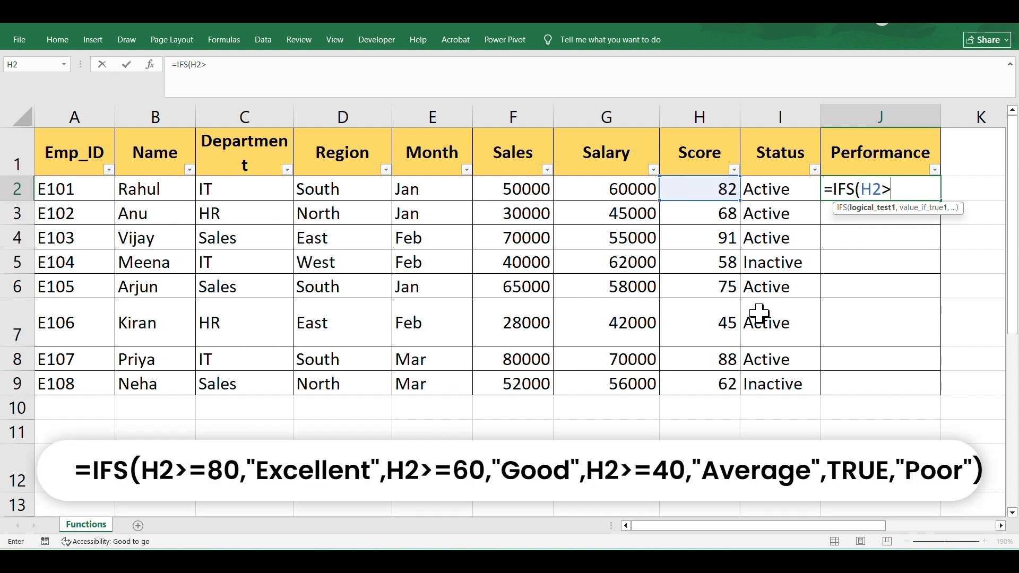
type("=80,")
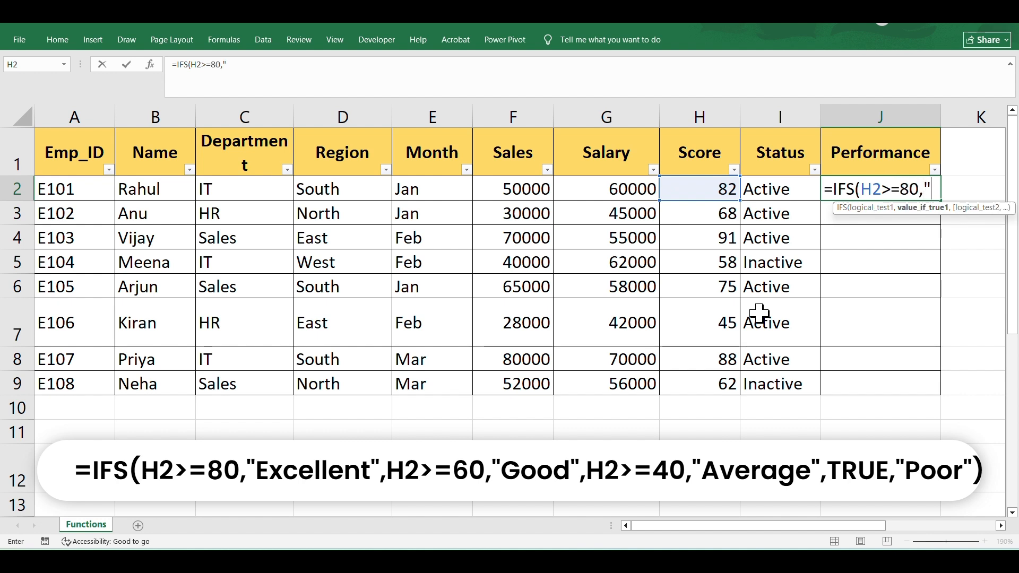
type("\"Excellent")
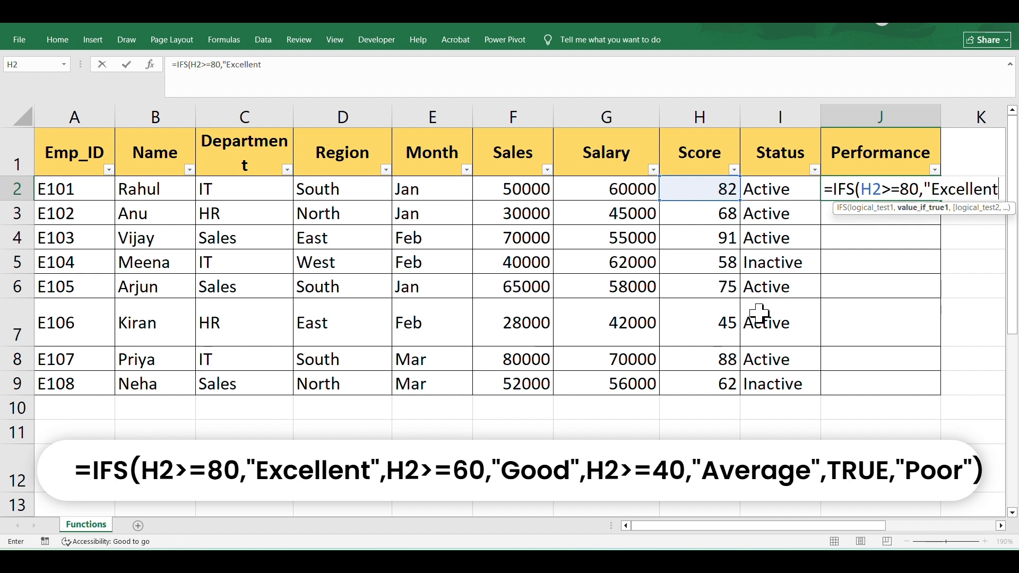
type("\",")
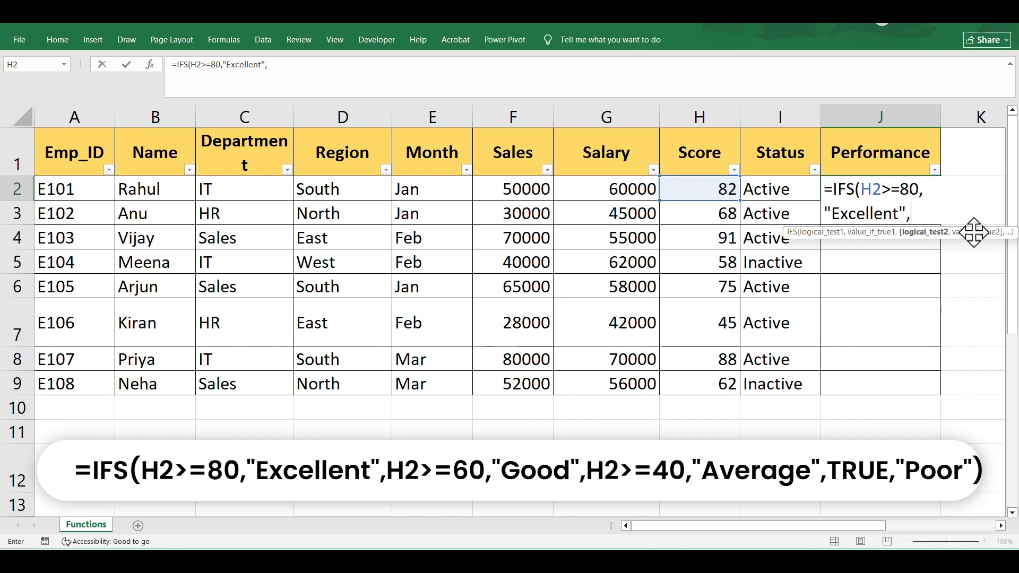
- Extend the J2 formula with H2>=60 returning "Good" and H2>=40 returning "Average"
left_click(724, 190)
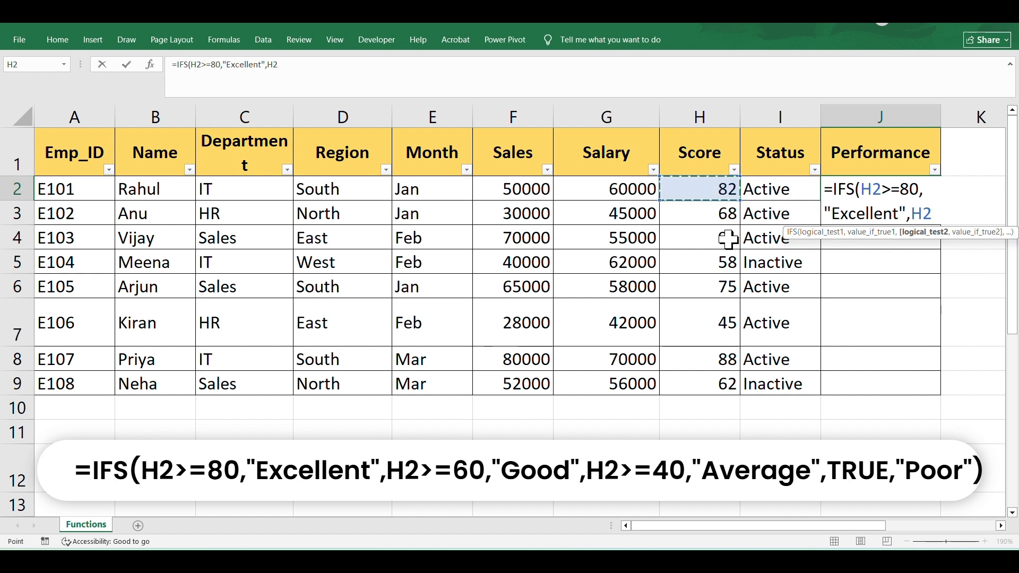
type(">=60,")
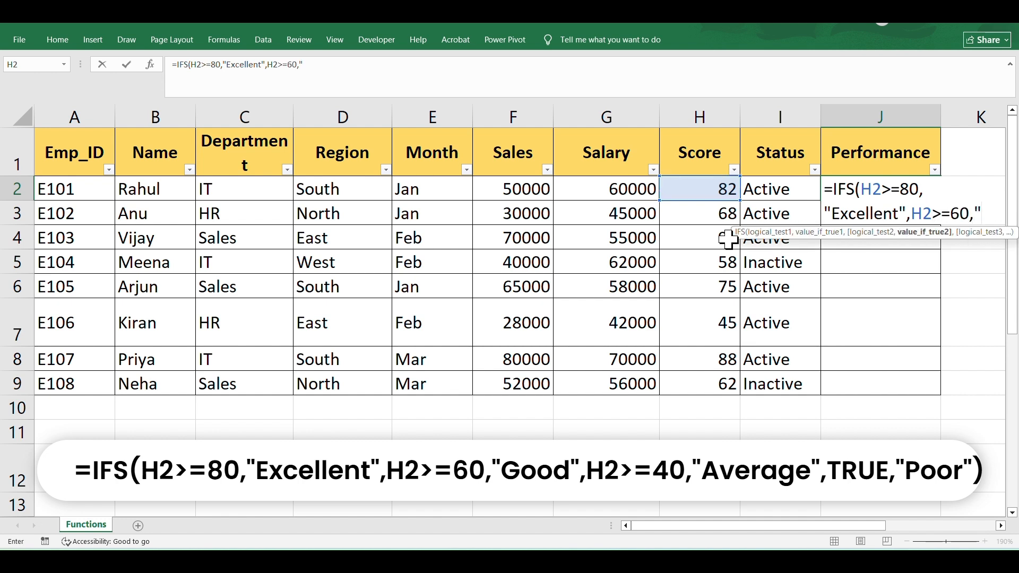
type("\"Good")
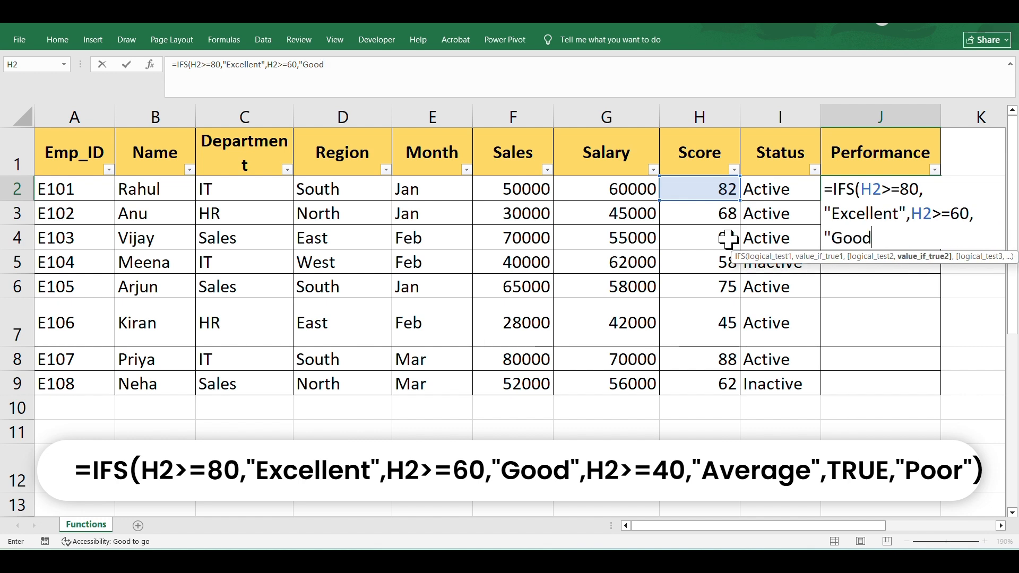
type("\",")
left_click(724, 190)
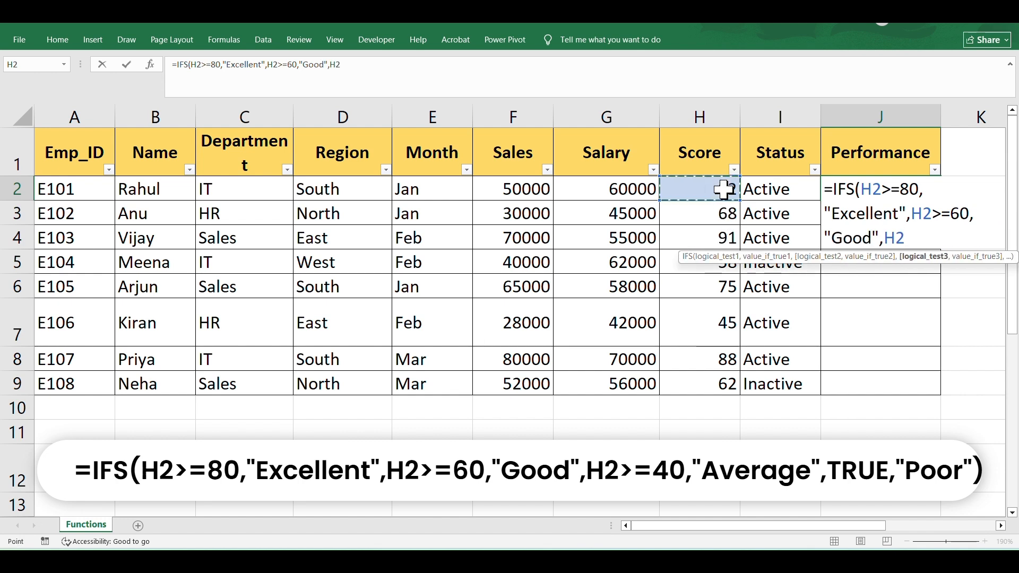
type(">=40,")
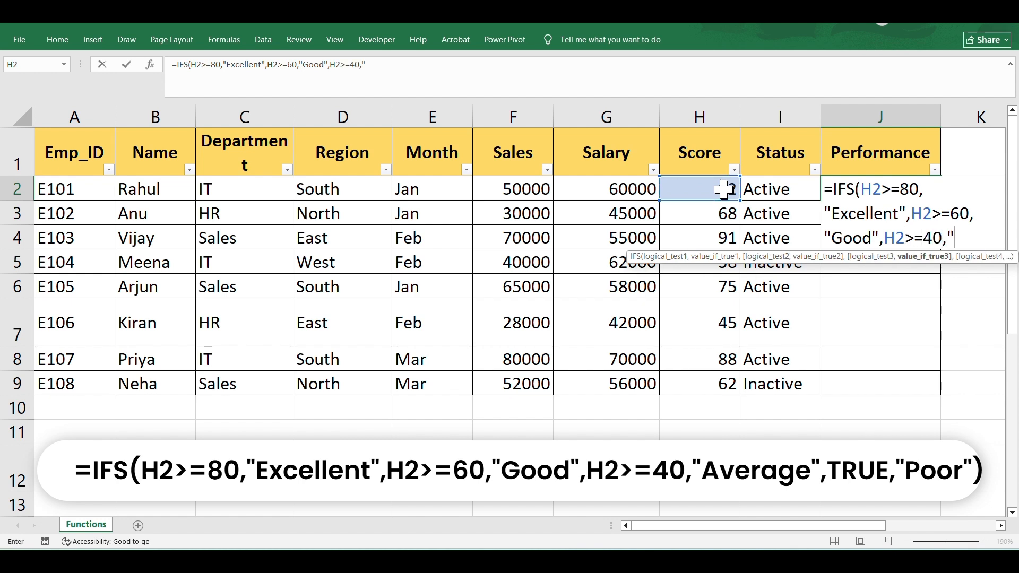
type("\"Average")
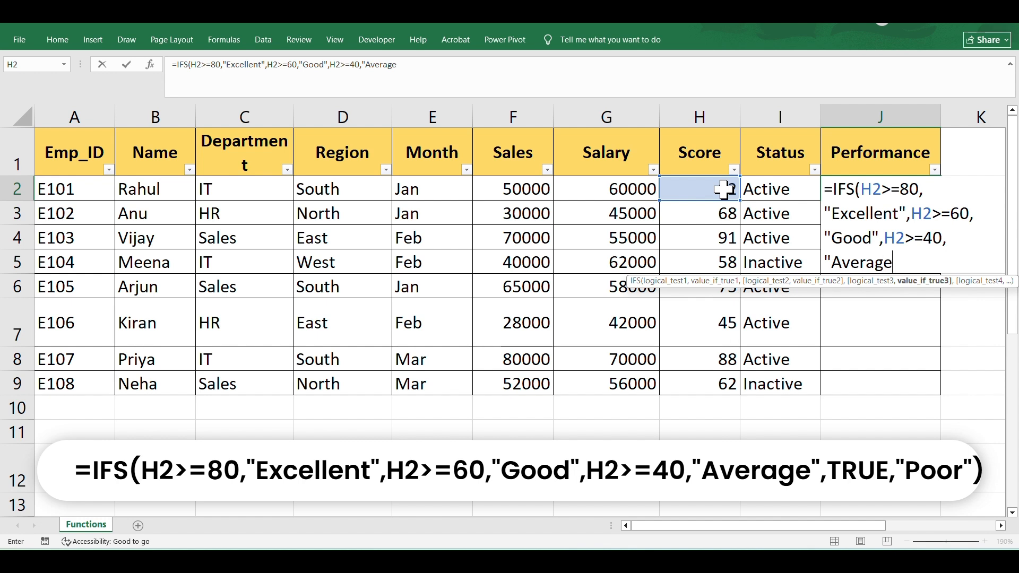
type("\",")
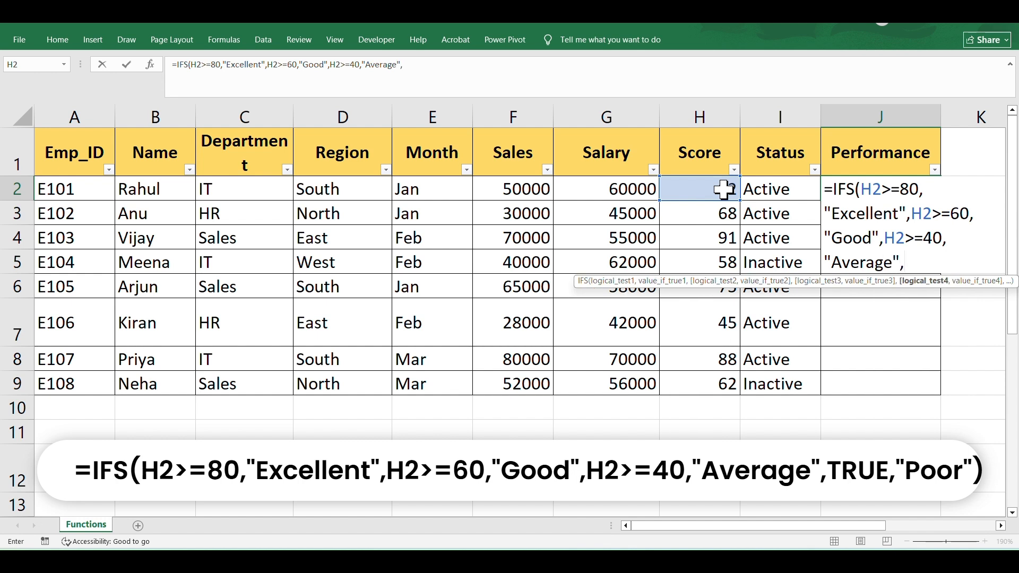
- Complete the IFS formula with a TRUE fallback of "Poor" and fill it down from J2 through J9
type("TRUE")
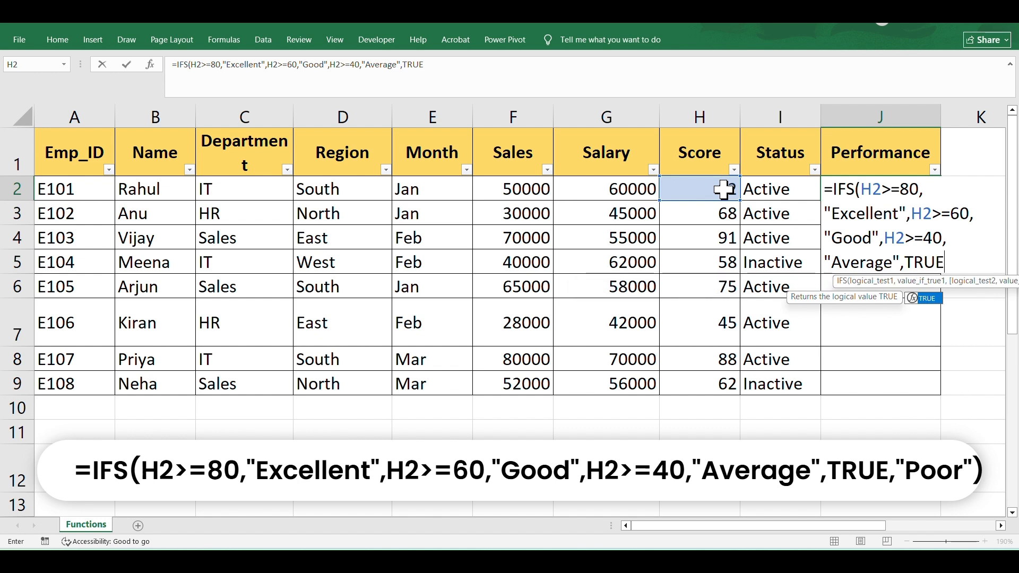
type("<")
key("BackSpace")
type(",")
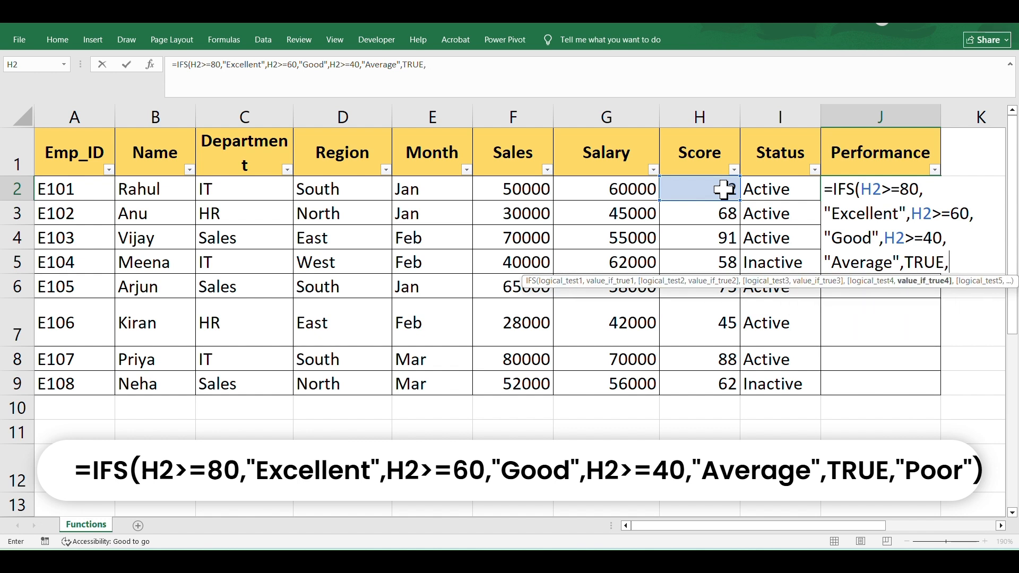
type("\"Poor\")")
key("Return")
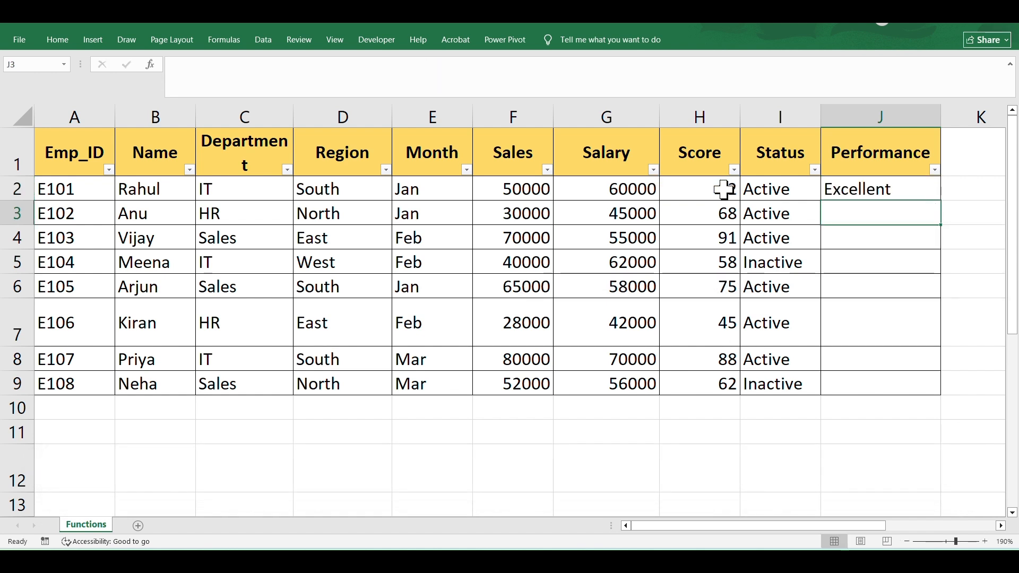
left_click(899, 190)
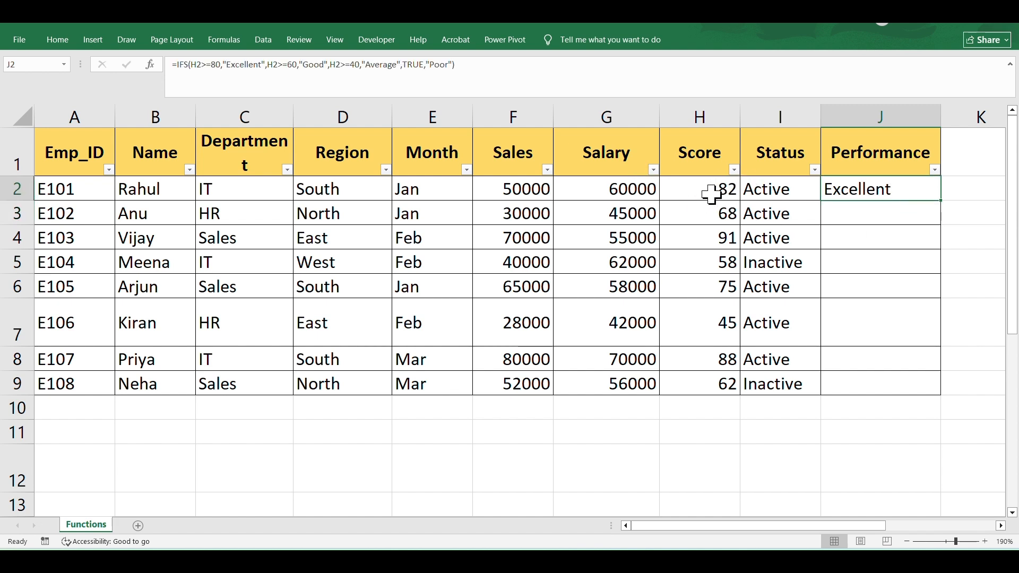
left_click_drag(942, 200, 939, 384)
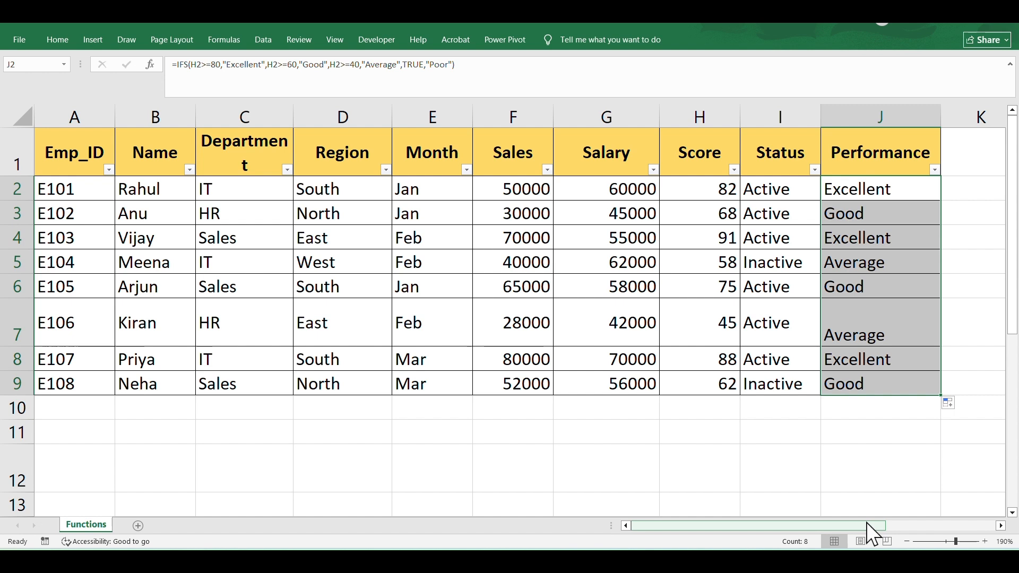
- Start a SUMIFS formula in Total Sales cell T4 with the sales in F2:F9 as the sum range
left_click_drag(869, 527, 908, 527)
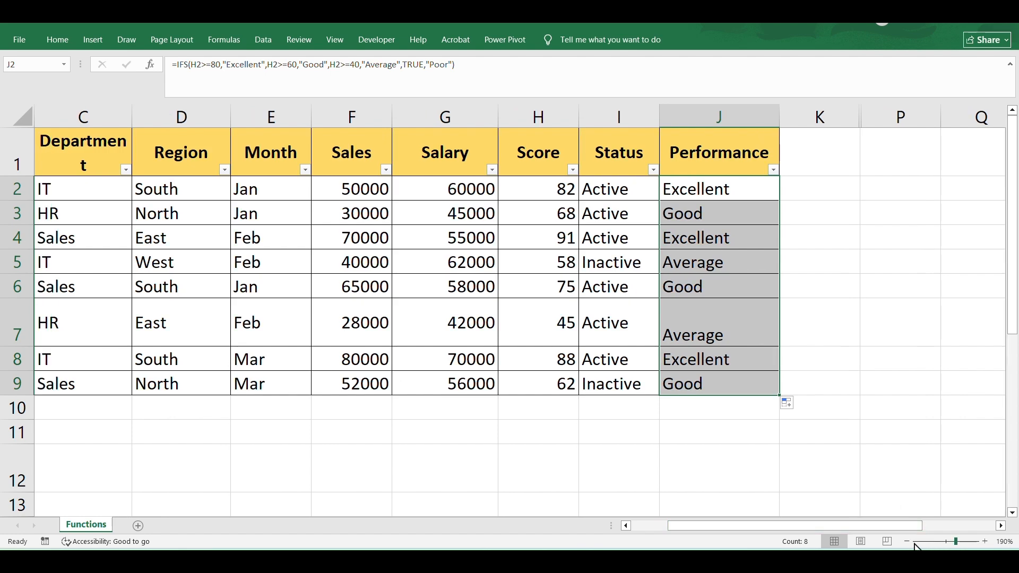
left_click(907, 542)
left_click(907, 542)
left_click(907, 541)
left_click(907, 542)
left_click(907, 541)
left_click(907, 542)
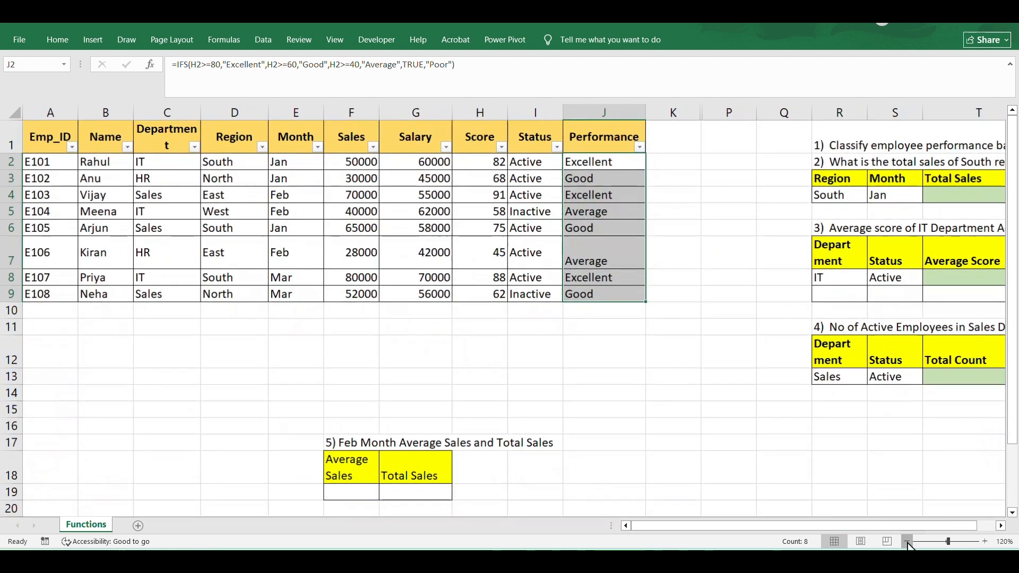
left_click(907, 541)
left_click(907, 541)
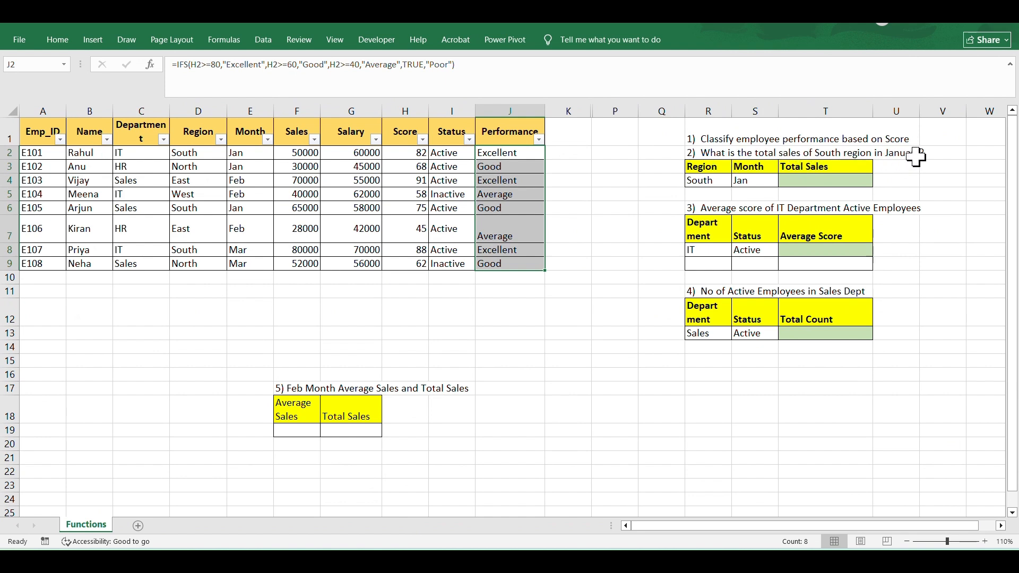
left_click(791, 183)
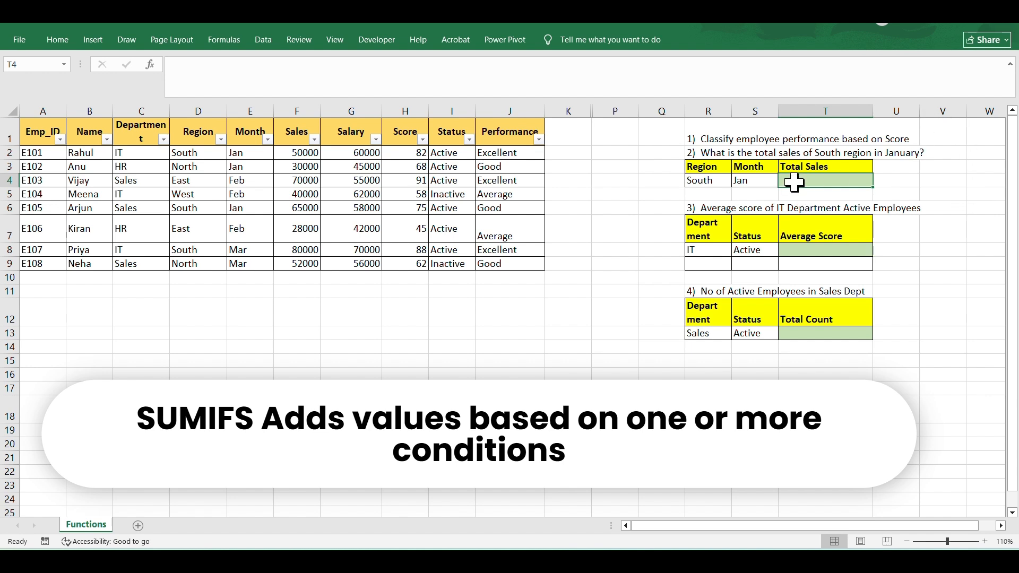
type("=sumif")
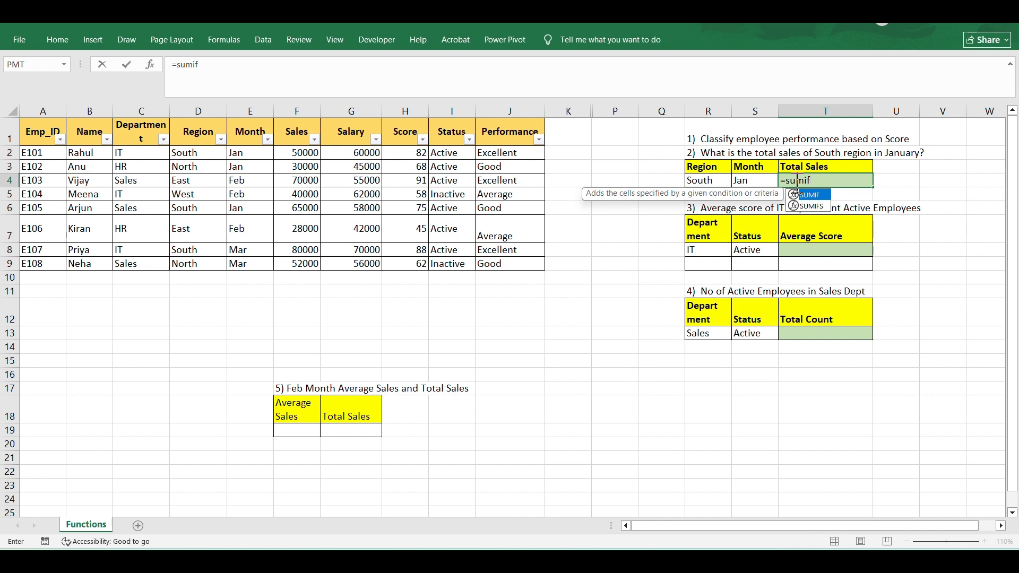
type("s")
key("Tab")
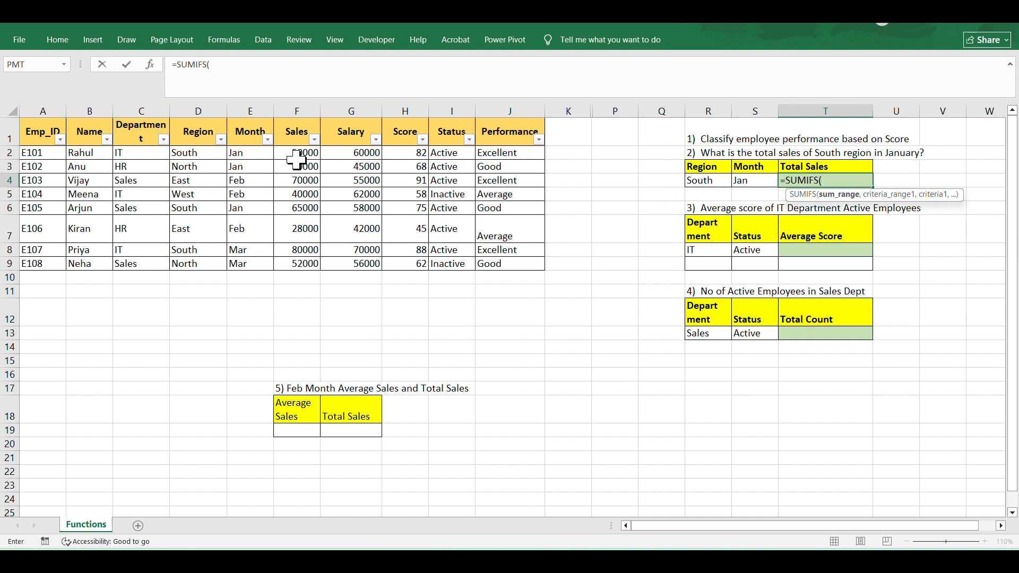
left_click_drag(297, 152, 296, 263)
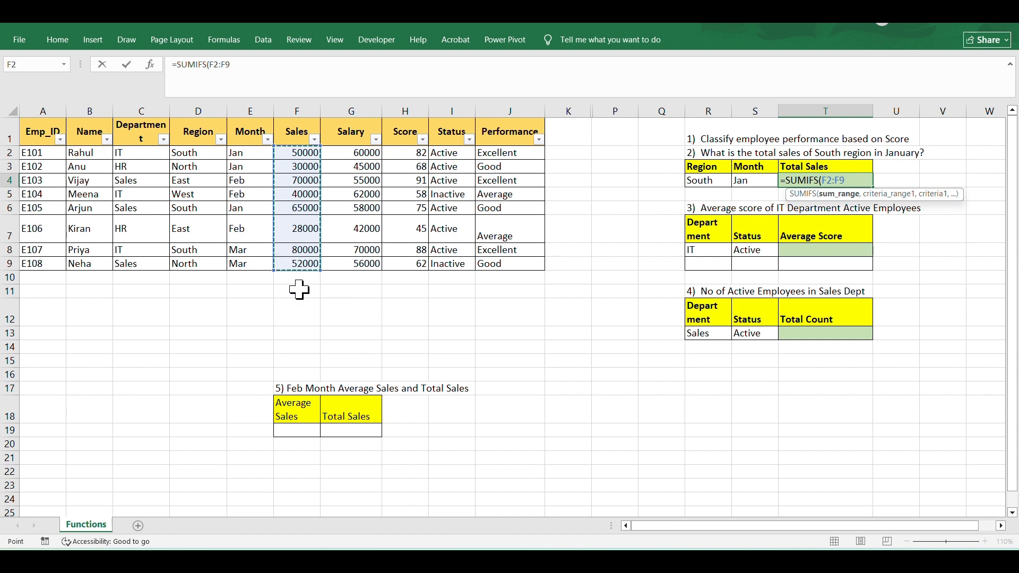
type(",")
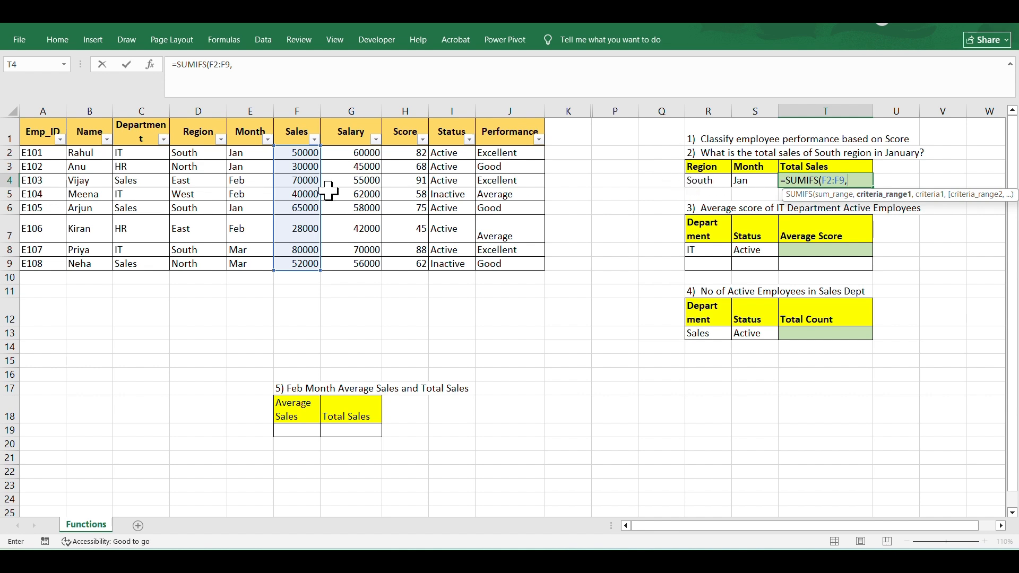
- Add the region condition to the SUMIFS formula, matching D2:D9 against R4
left_click_drag(185, 156, 190, 260)
type(",")
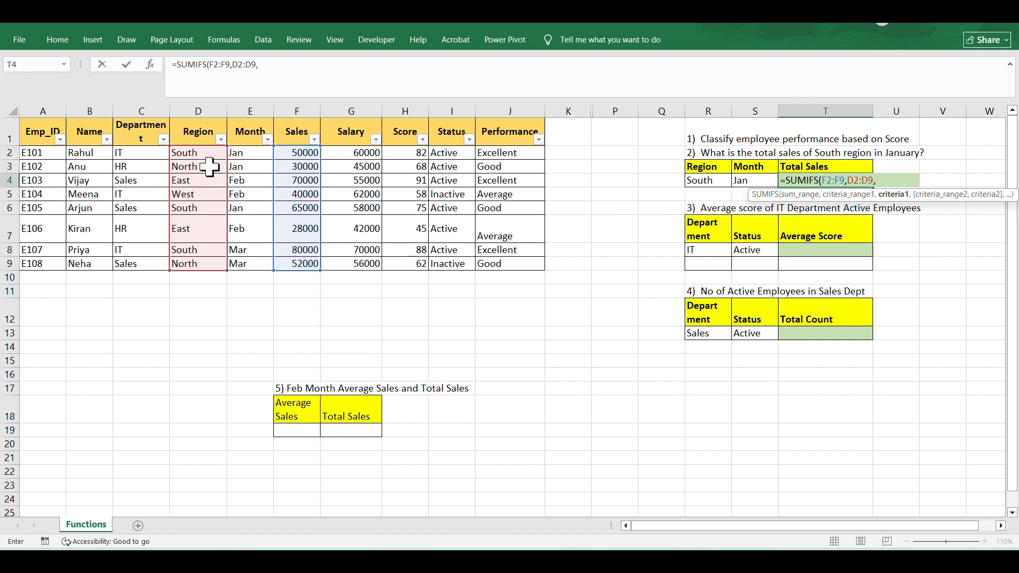
left_click(704, 181)
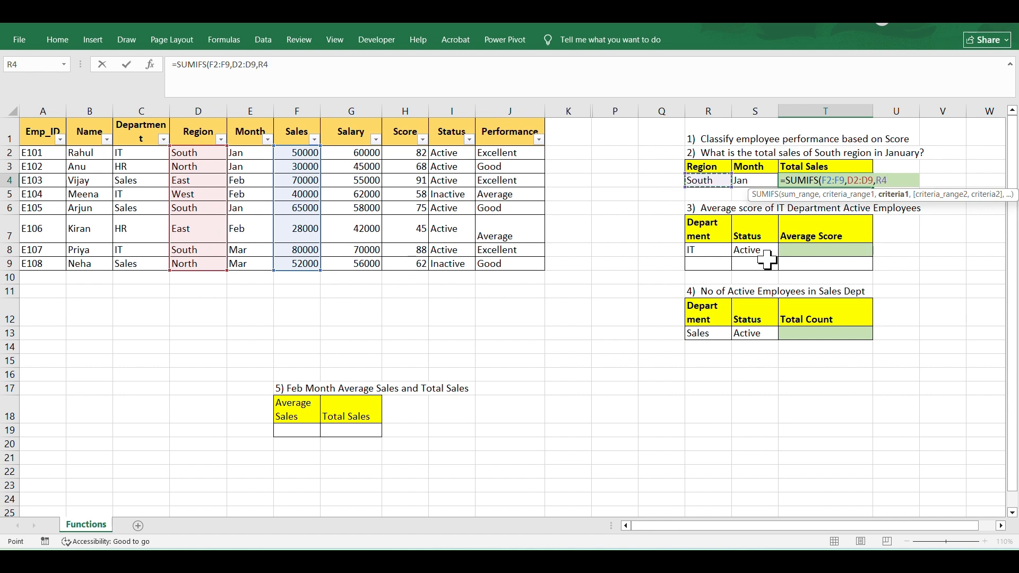
type(",")
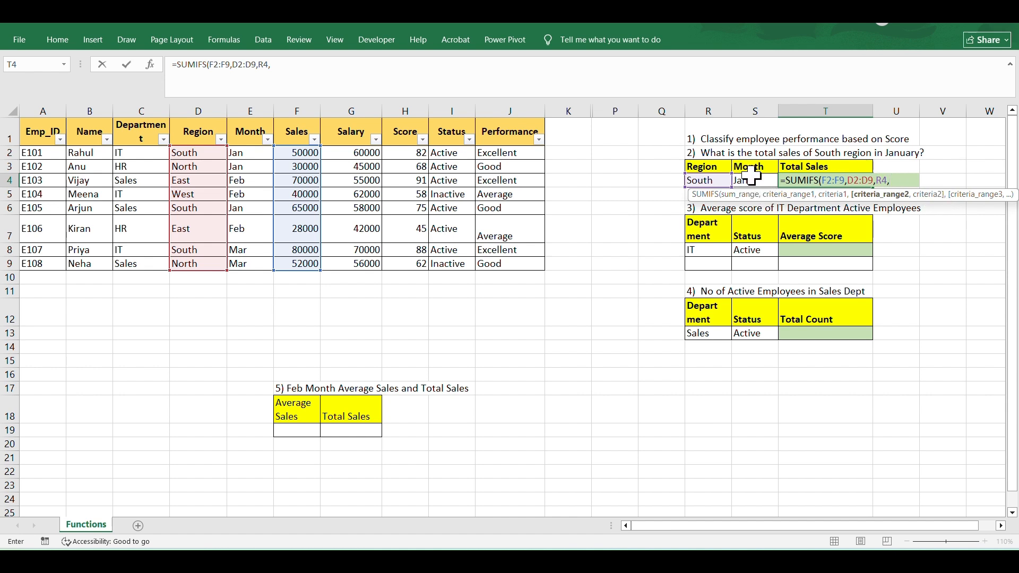
- Add the month condition matching E2:E9 against S4 and complete the SUMIFS formula in T4
left_click_drag(252, 152, 252, 258)
type(",")
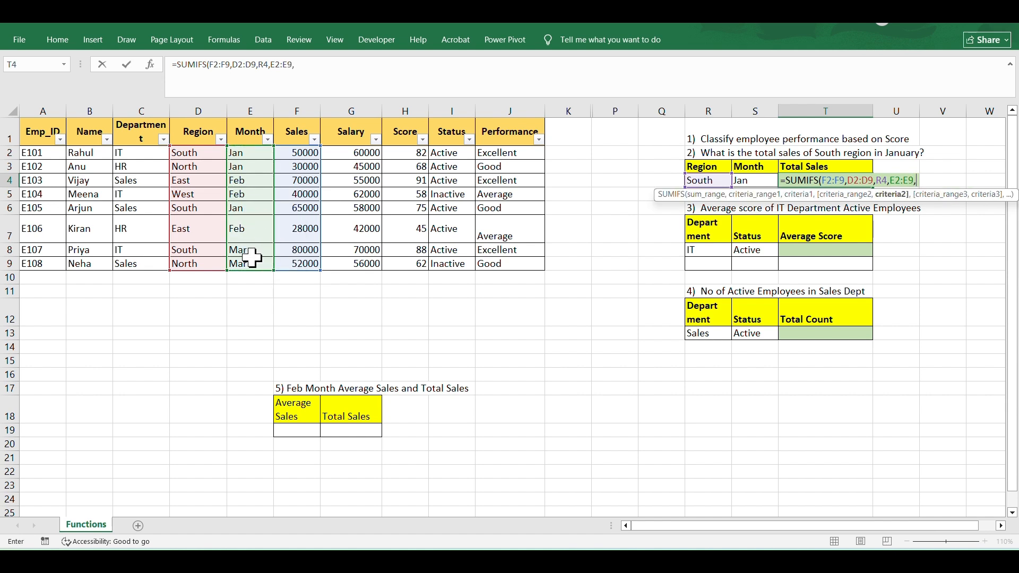
left_click(754, 180)
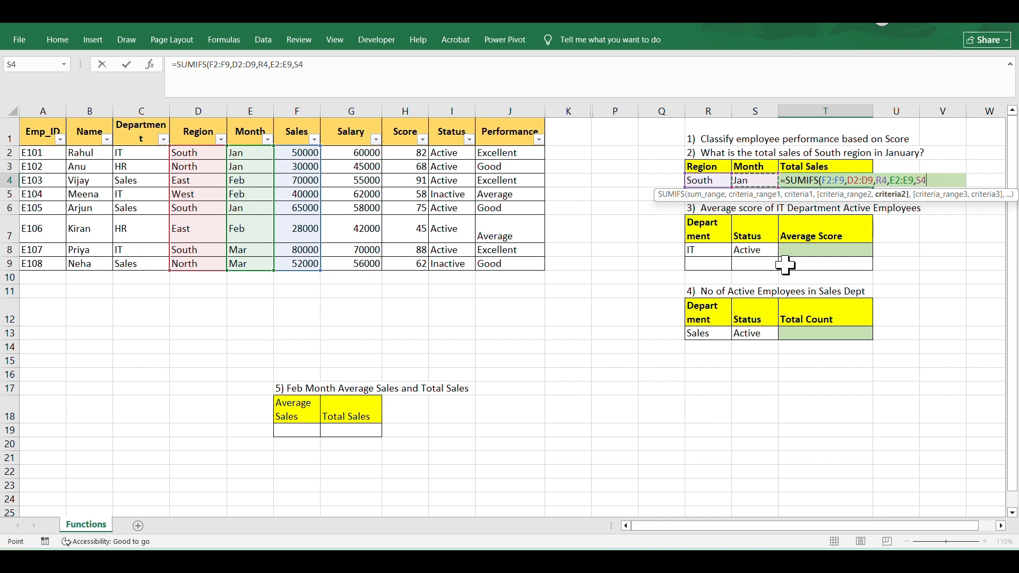
type(")")
key("Return")
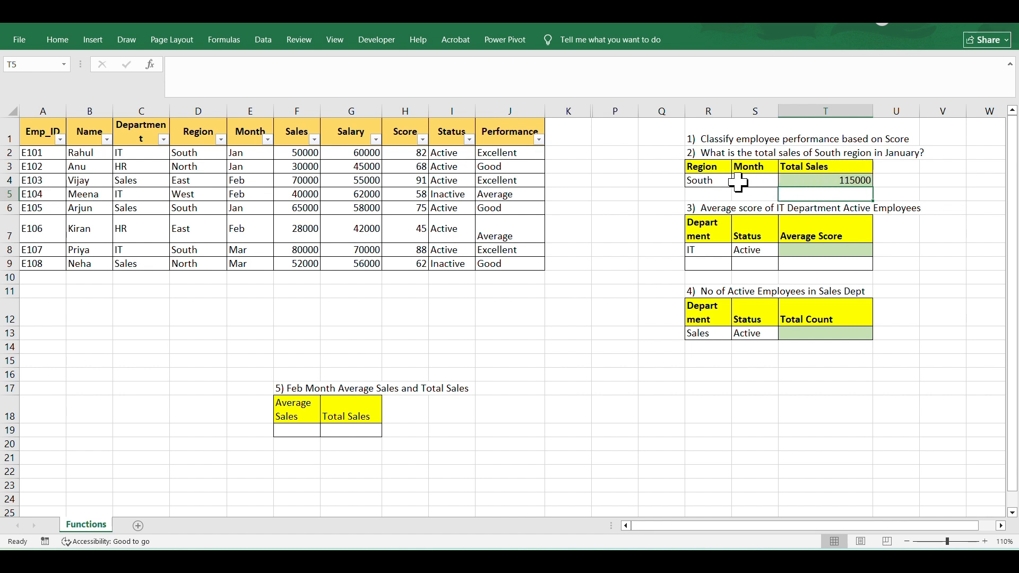
- Change the region criterion in R4 of the Total Sales table to North
double_click(710, 184)
type("Nor")
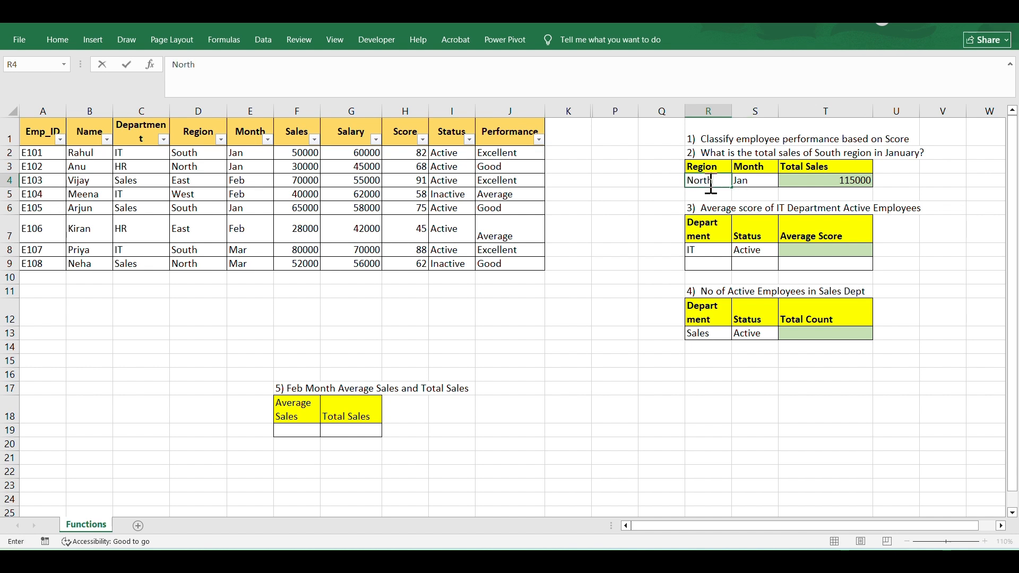
key("Return")
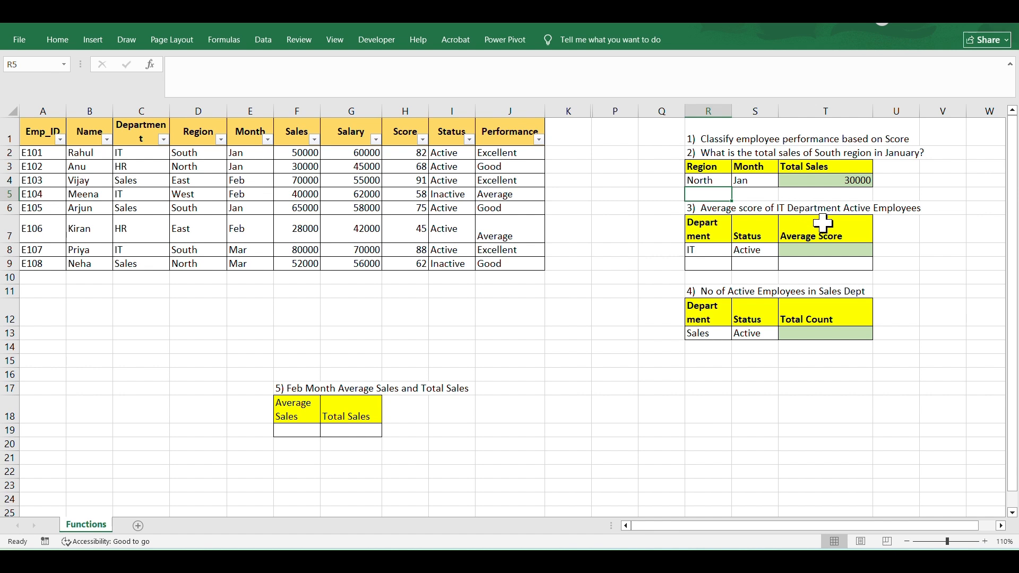
- Start an AVERAGEIFS formula in Average Score cell T8 with the scores in H2:H9 as the average range
left_click(797, 249)
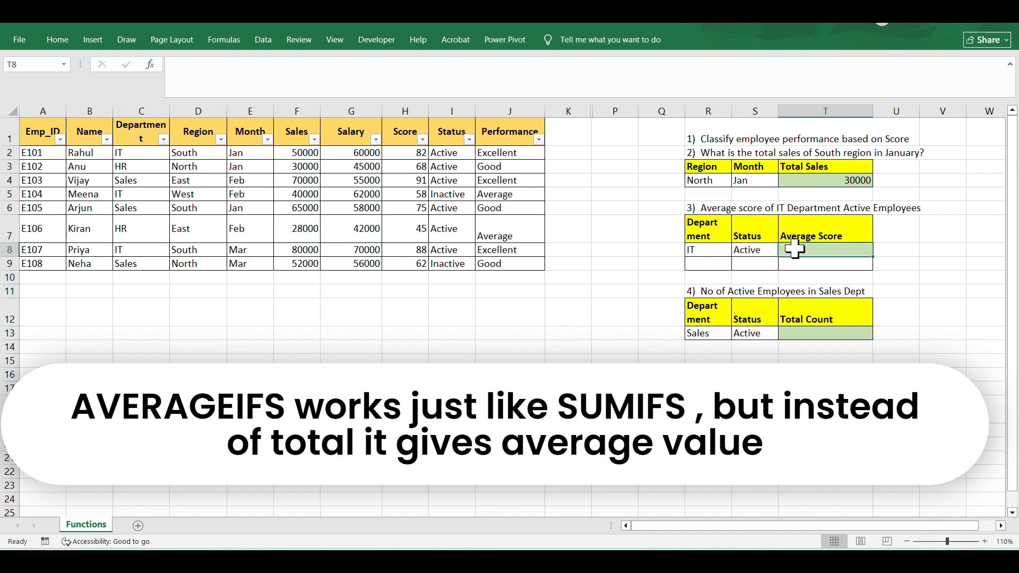
type("=")
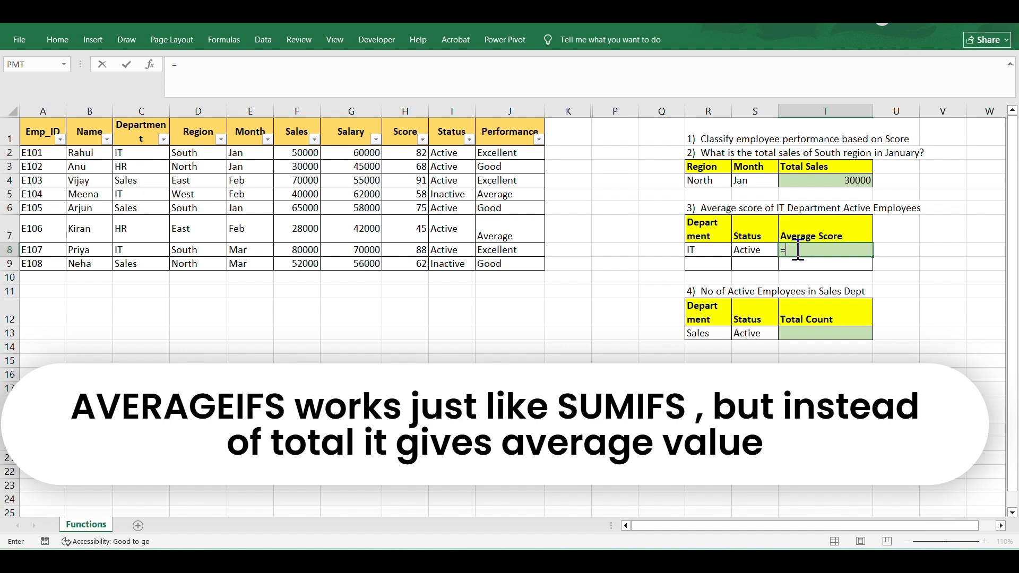
type("Aver")
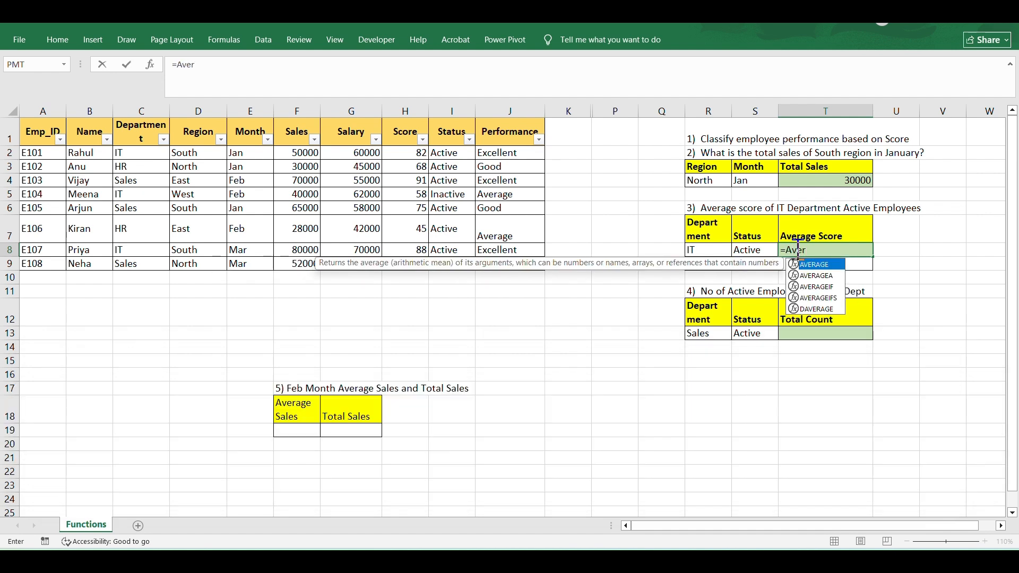
key("Down")
key("Down")
key("Down")
key("Down")
key("Up")
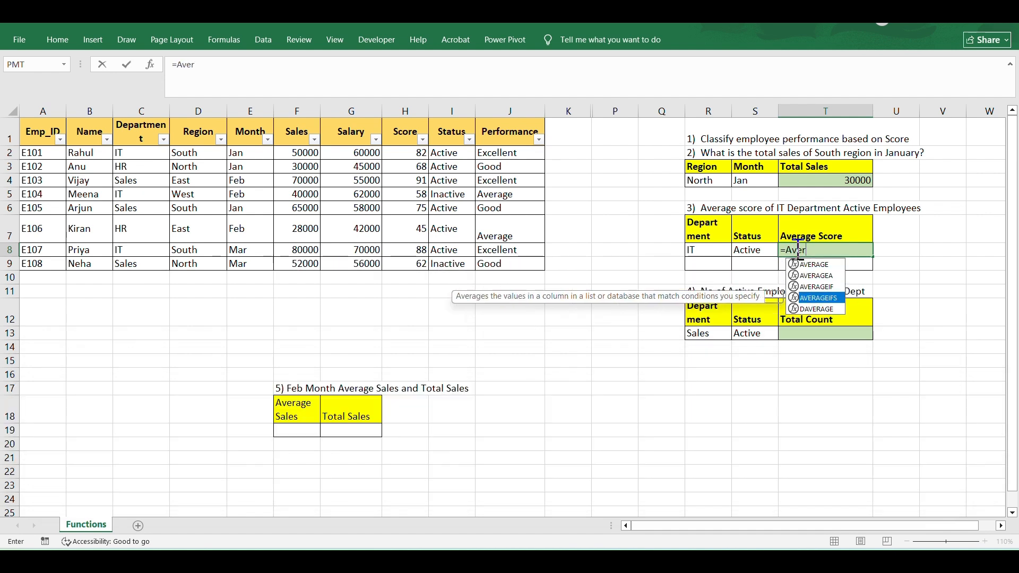
key("Tab")
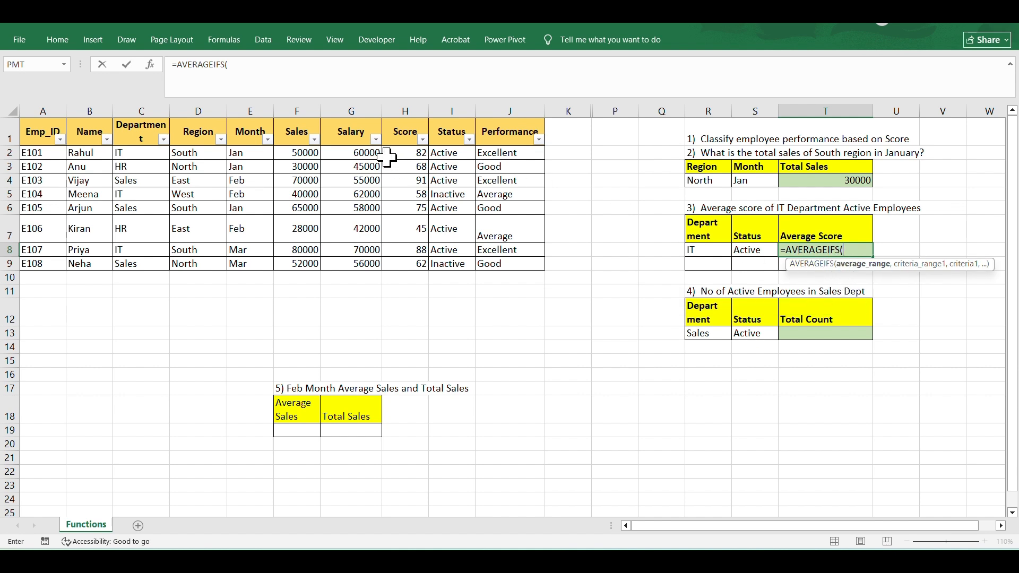
left_click_drag(393, 151, 401, 260)
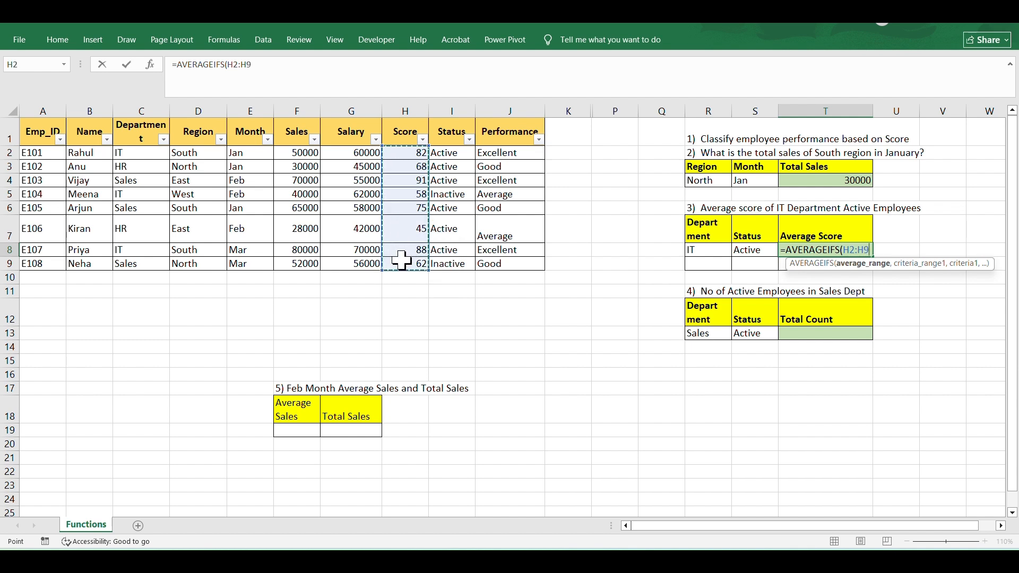
type(",")
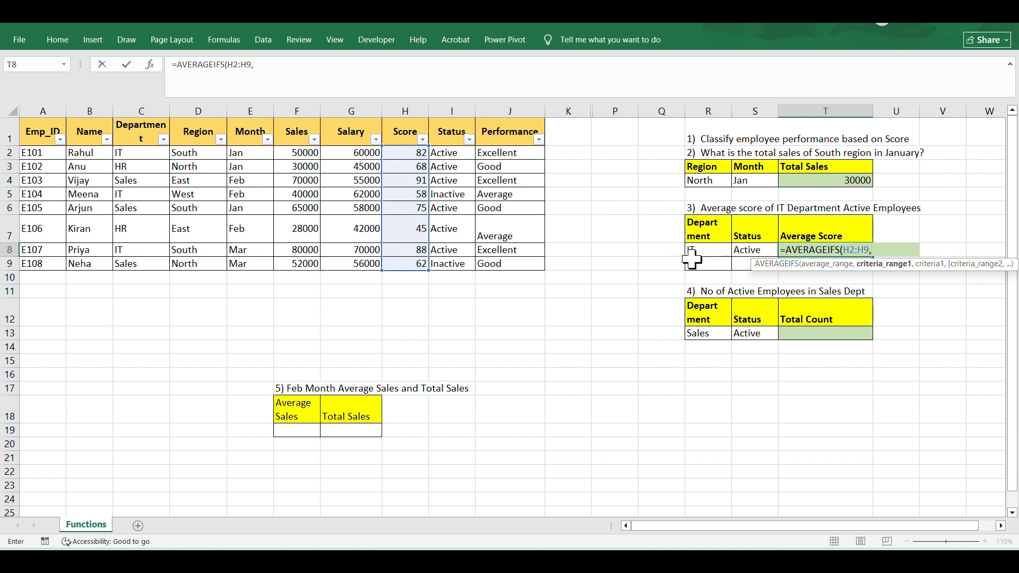
- Add the department condition to the AVERAGEIFS formula, matching C2:C9 against R8
left_click_drag(130, 151, 148, 258)
type(",")
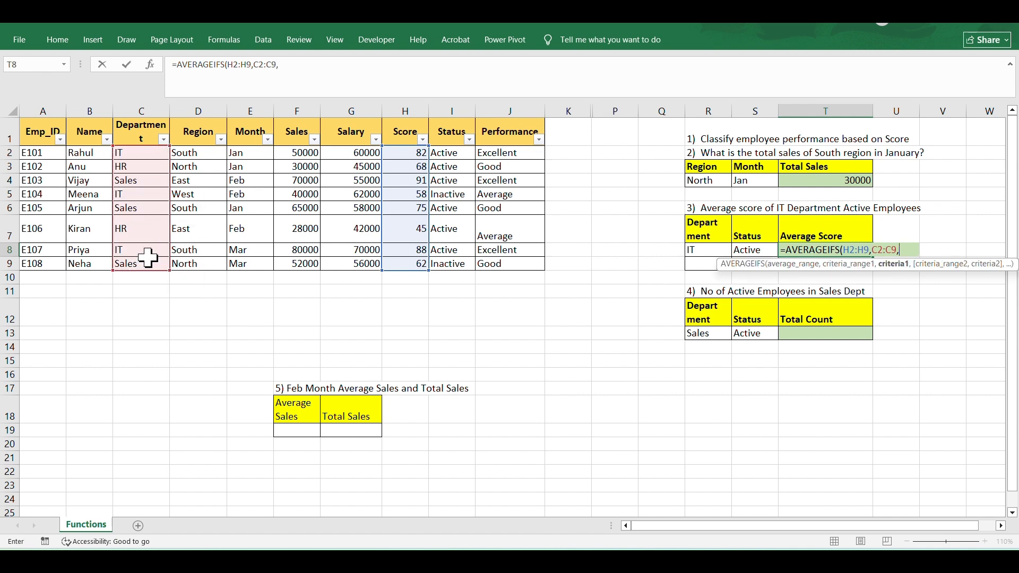
left_click(697, 250)
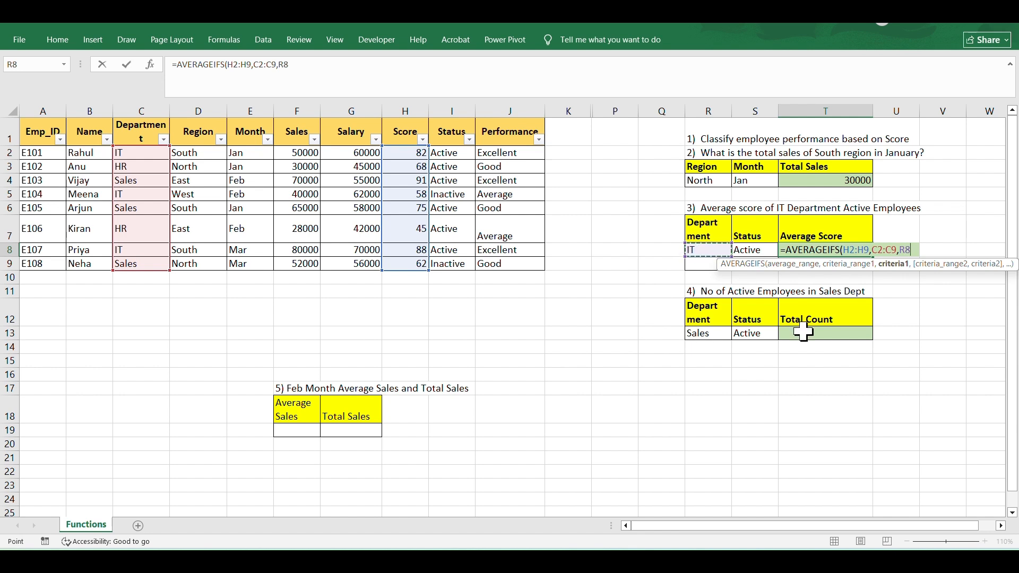
type(",")
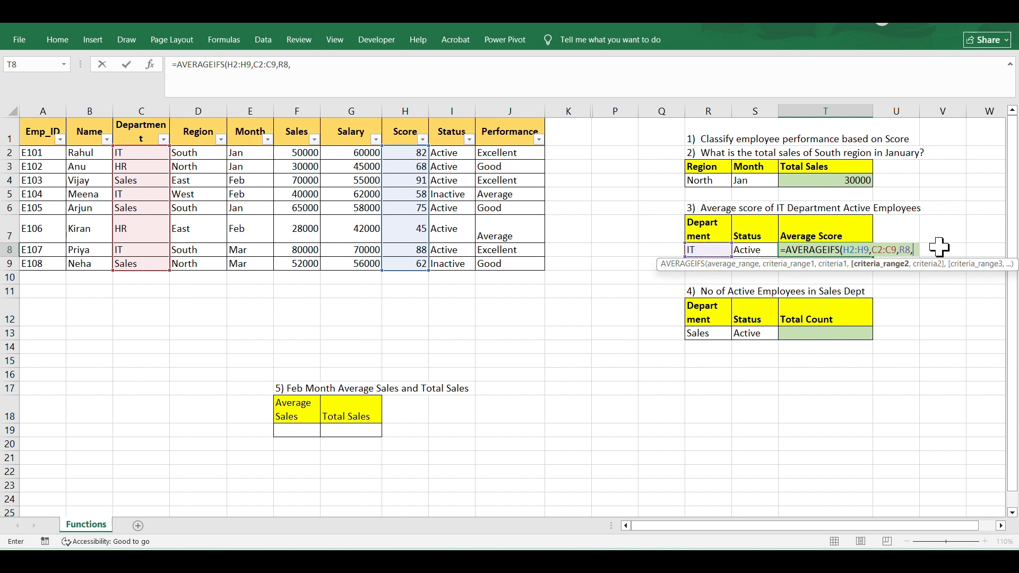
- Add the status condition matching I2:I9 against S8 and complete the AVERAGEIFS formula in T8
left_click(446, 153)
left_click_drag(446, 152, 454, 260)
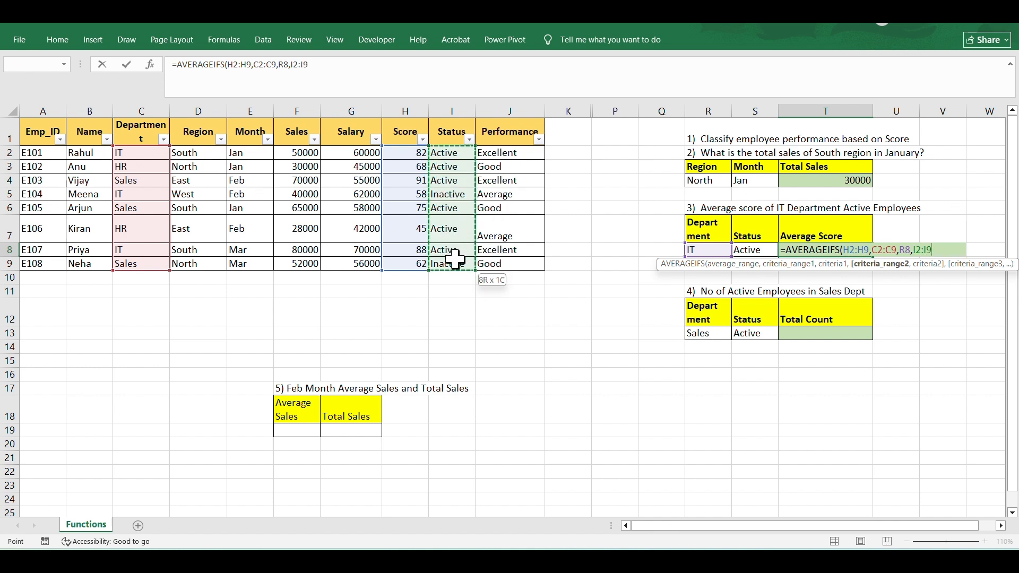
type(",")
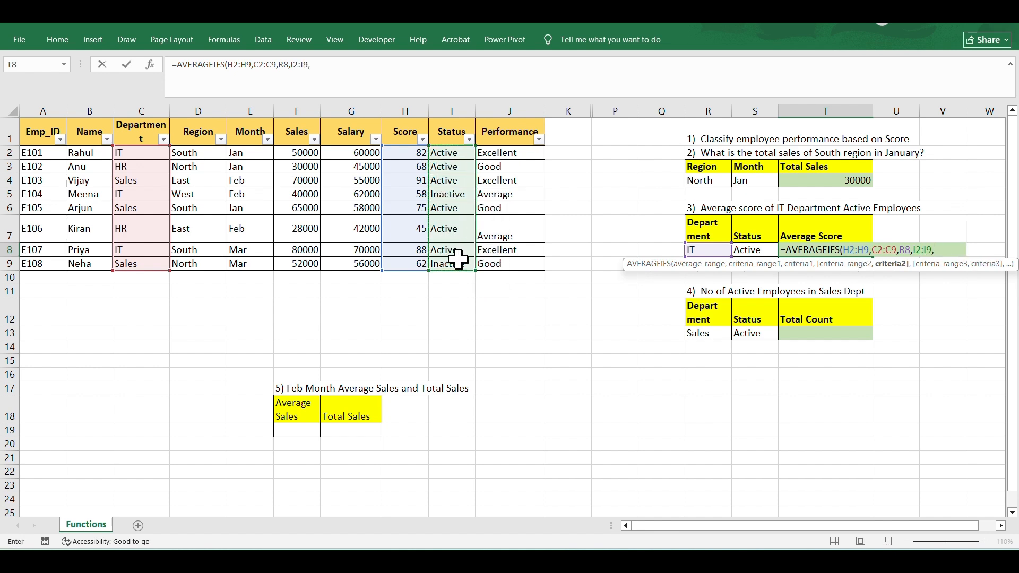
left_click(752, 251)
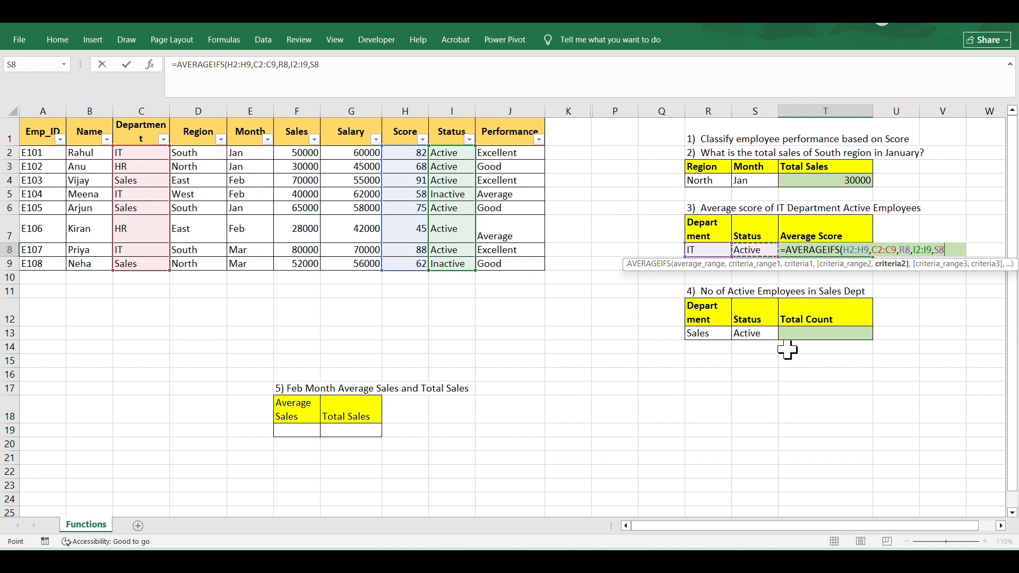
key("Return")
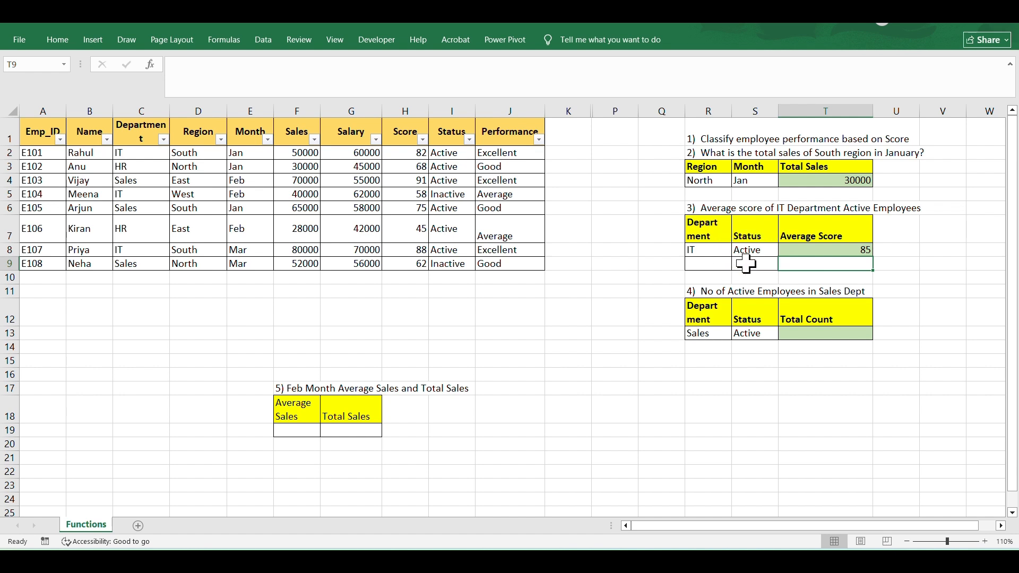
- Change the department criterion in R8 of the Average Score table to HR
left_click(698, 249)
double_click(698, 250)
type("HR")
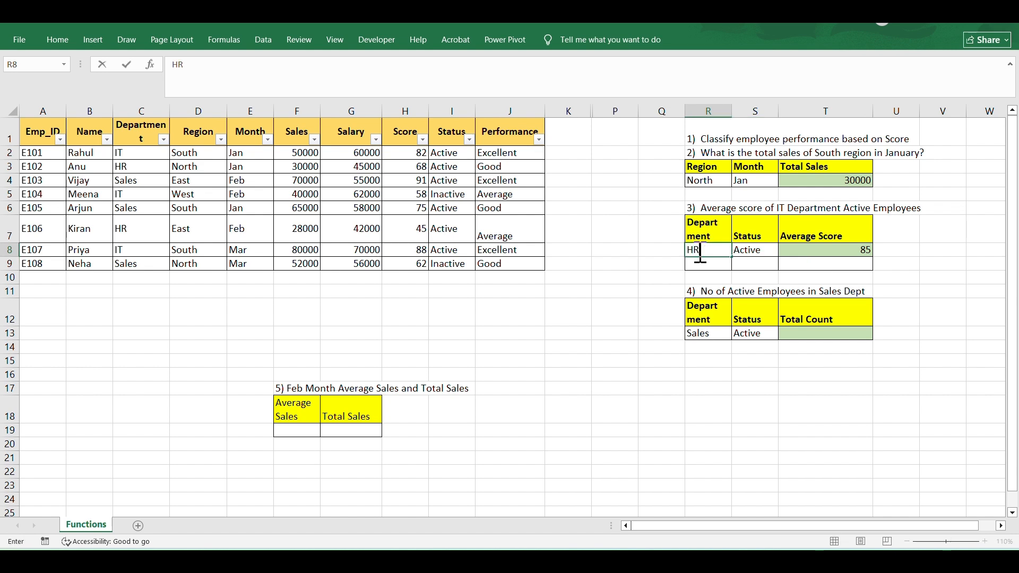
key("Return")
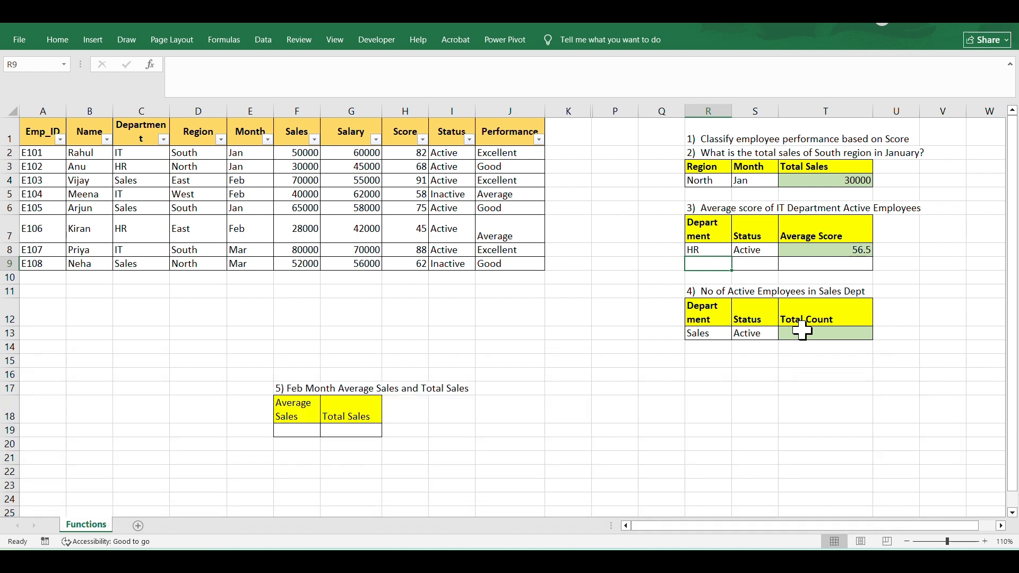
- Start a COUNTIFS formula in Total Count cell T13 with a department condition matching C2:C9 against R13
left_click(802, 331)
double_click(805, 331)
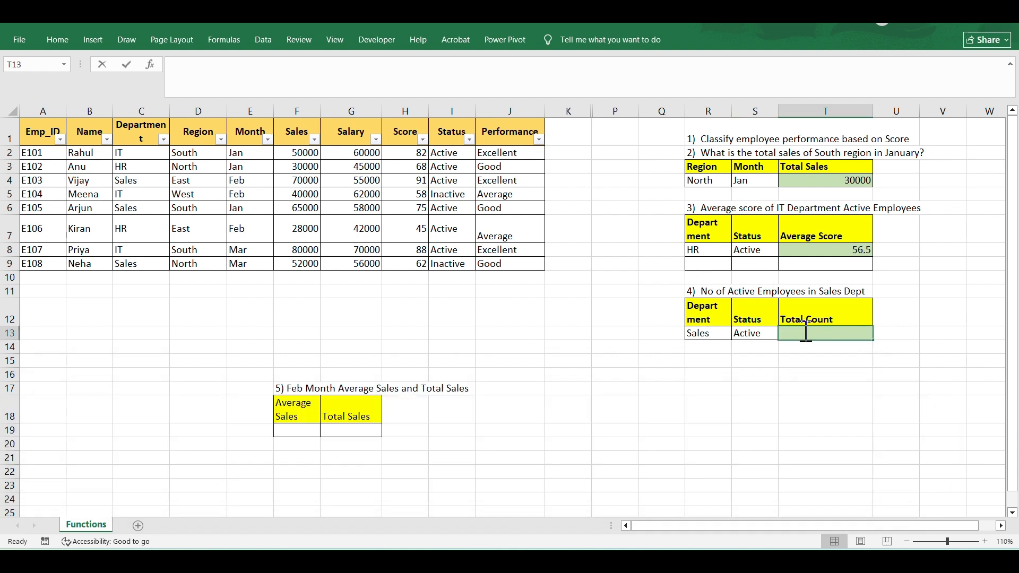
type("=cou")
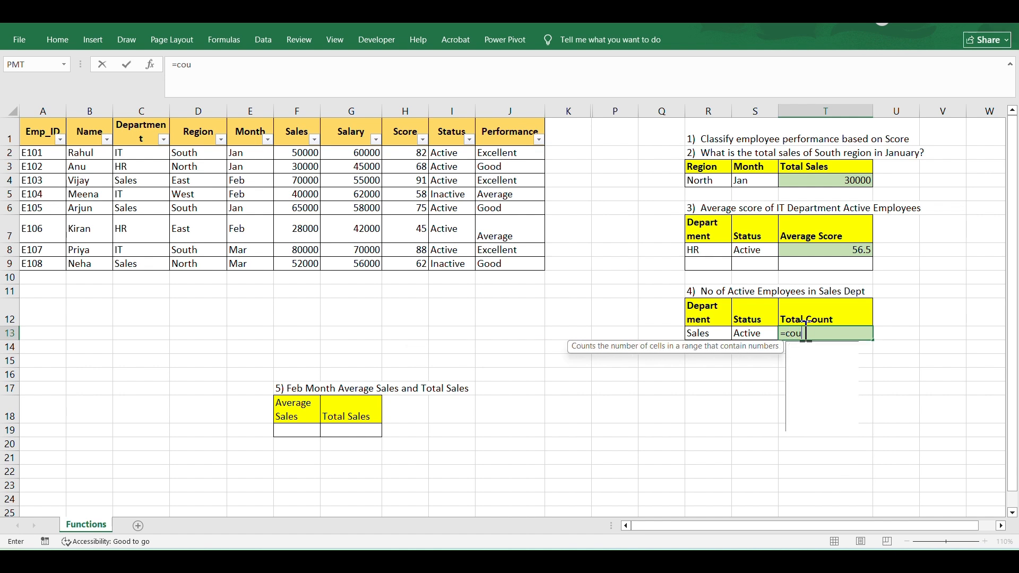
type("ntif")
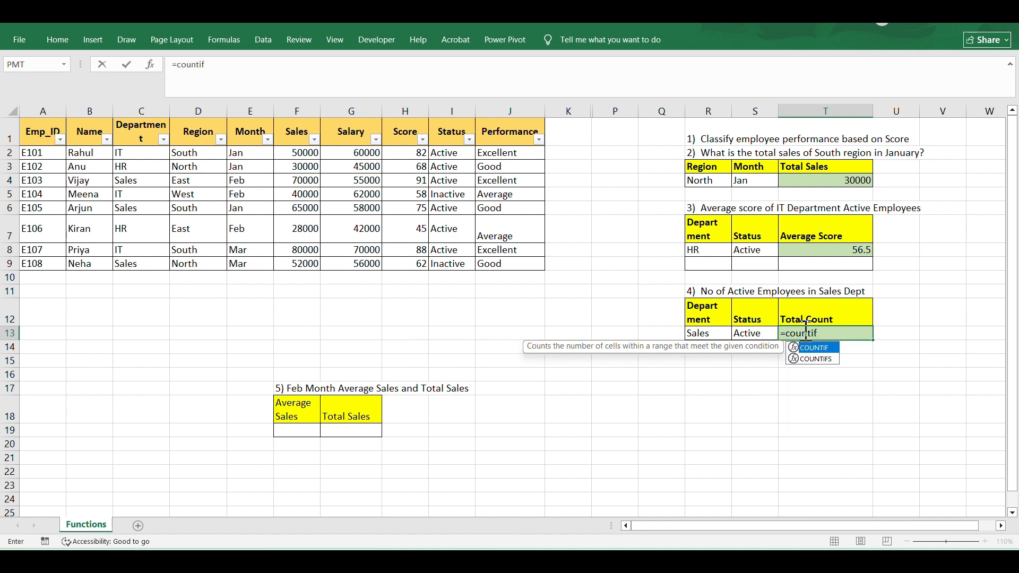
type("s")
key("Tab")
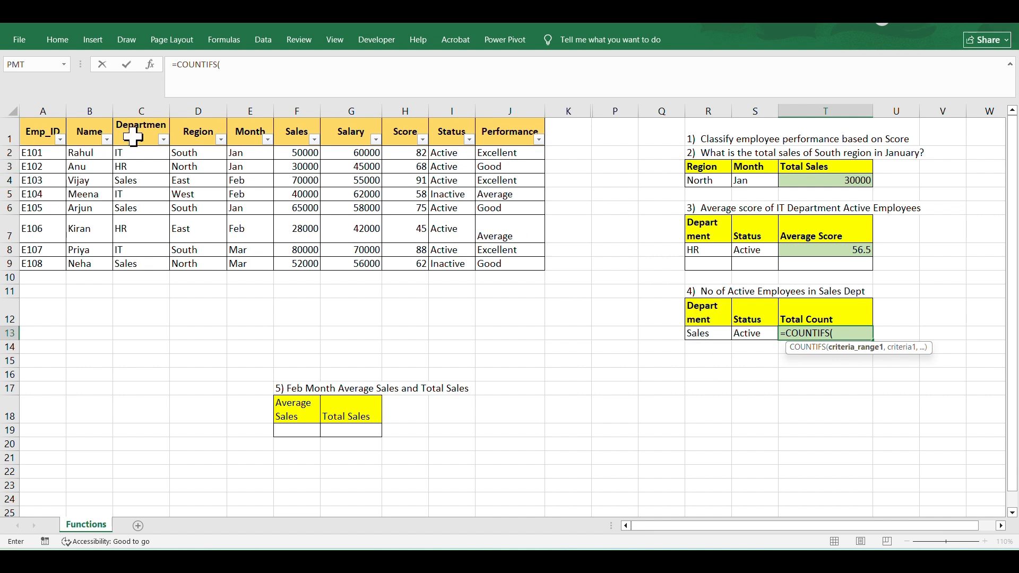
left_click_drag(140, 152, 141, 258)
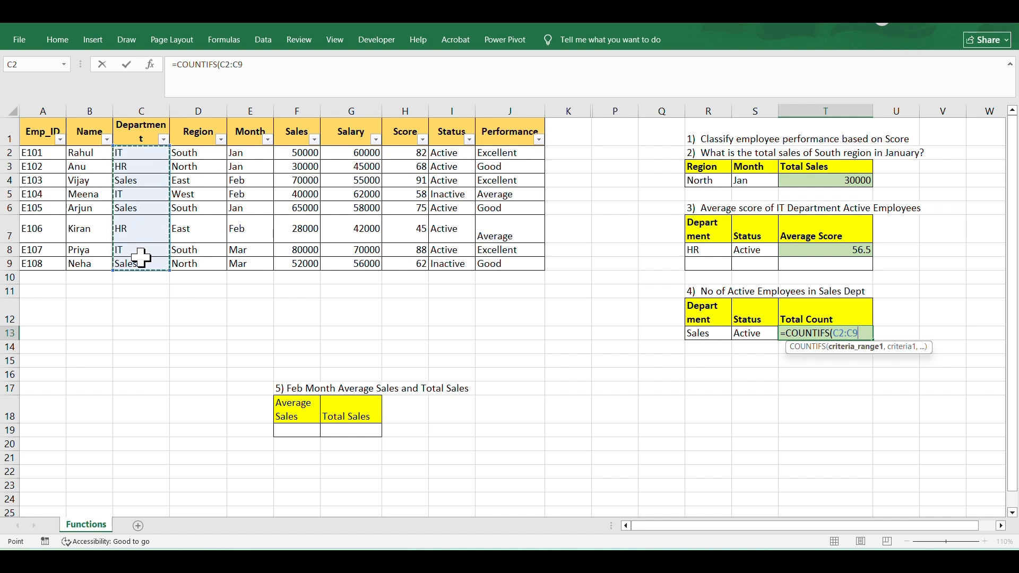
type(",")
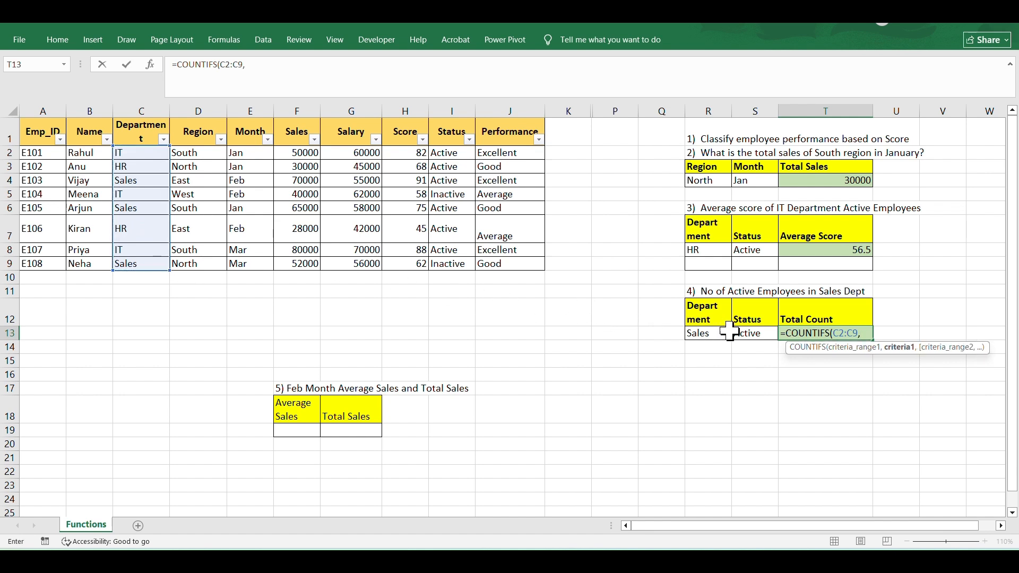
left_click(705, 333)
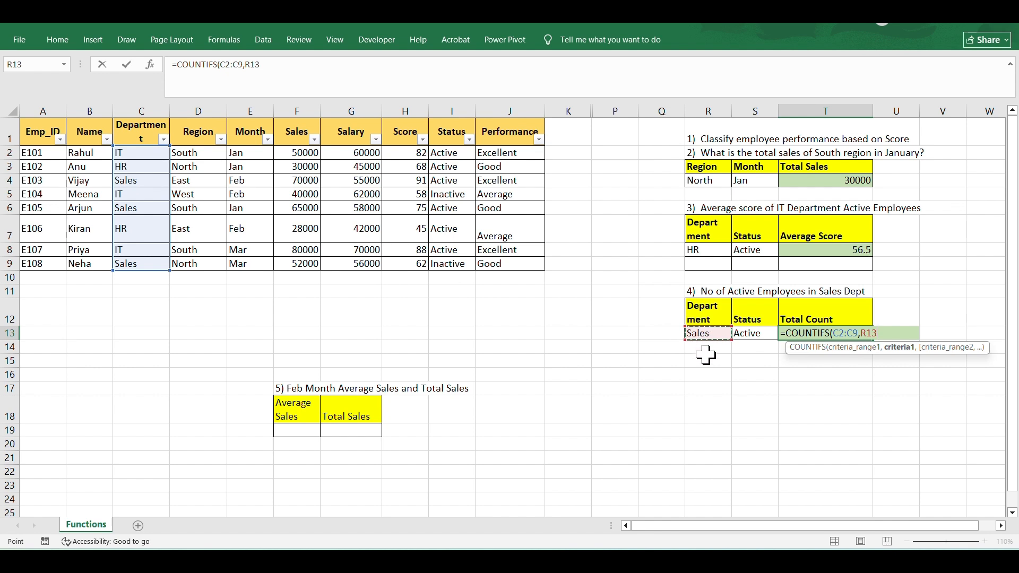
type(",")
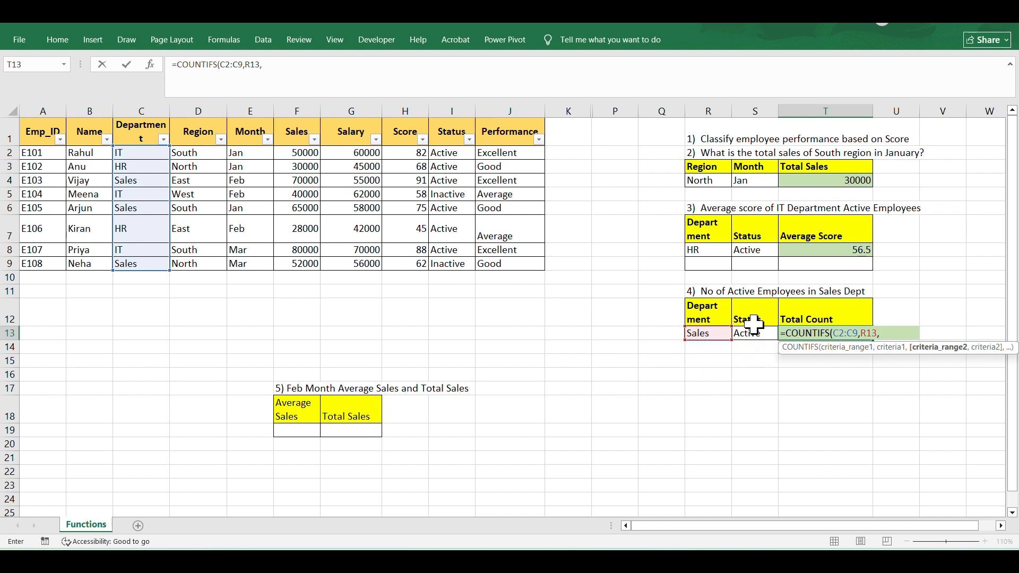
- Add the status condition matching I2:I9 against S13 and complete the COUNTIFS formula in T13
left_click_drag(460, 154, 467, 263)
type(",")
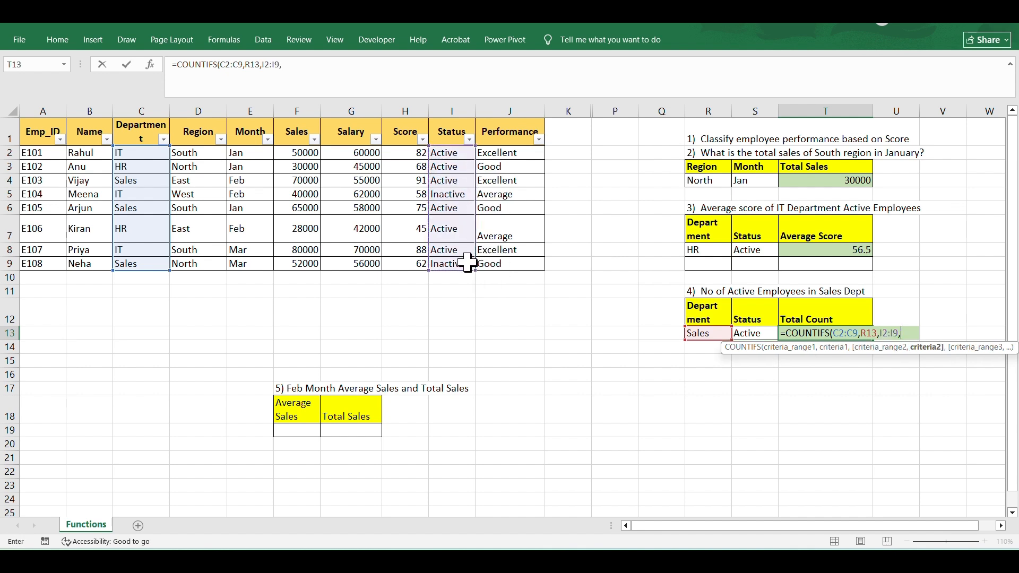
left_click(761, 333)
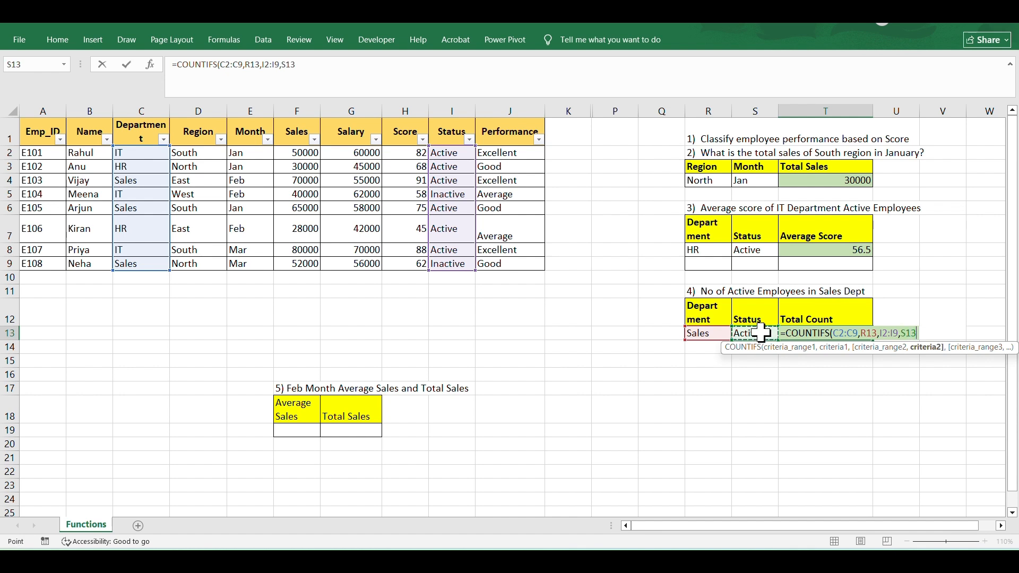
type(")")
key("Return")
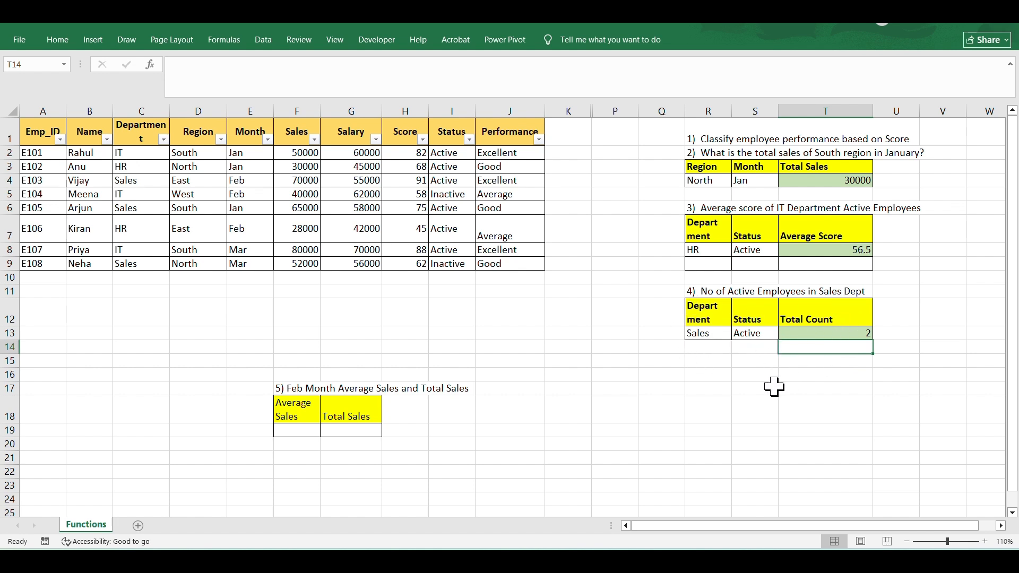
- Change the department criterion in R13 of the Total Count table to HR
left_click(697, 333)
type("HR")
key("Return")
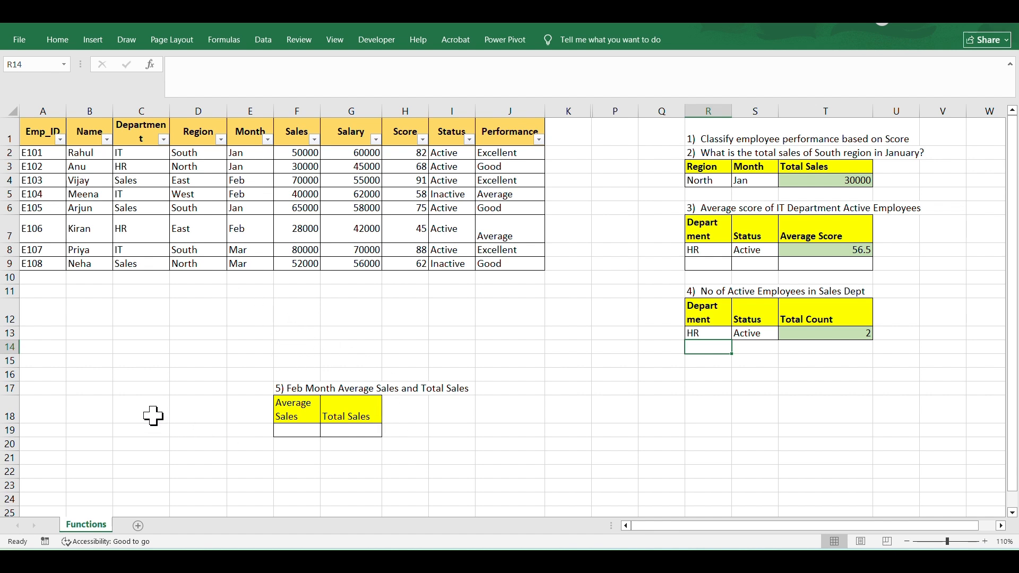
- Enter the headings "Total Sales" in C18 and "AVG Sales" in D18, finishing with C19 selected
left_click(131, 409)
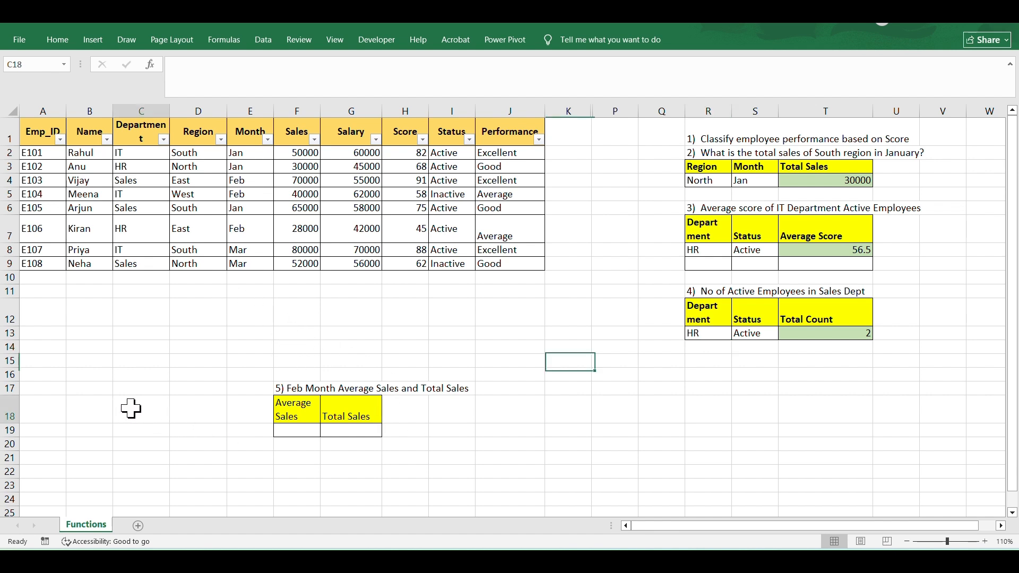
type("Total Sales")
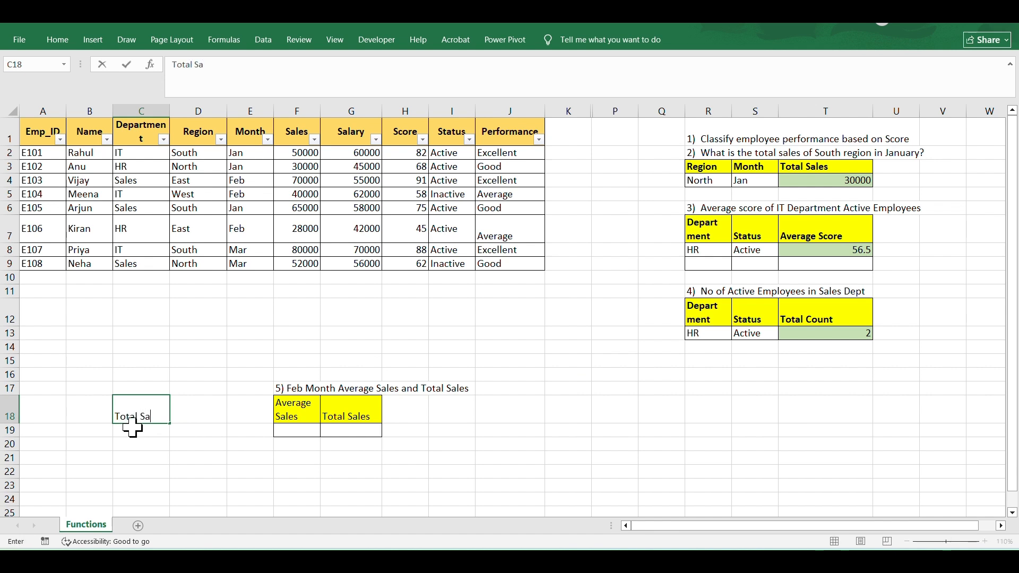
left_click(191, 417)
type("AVG Sales")
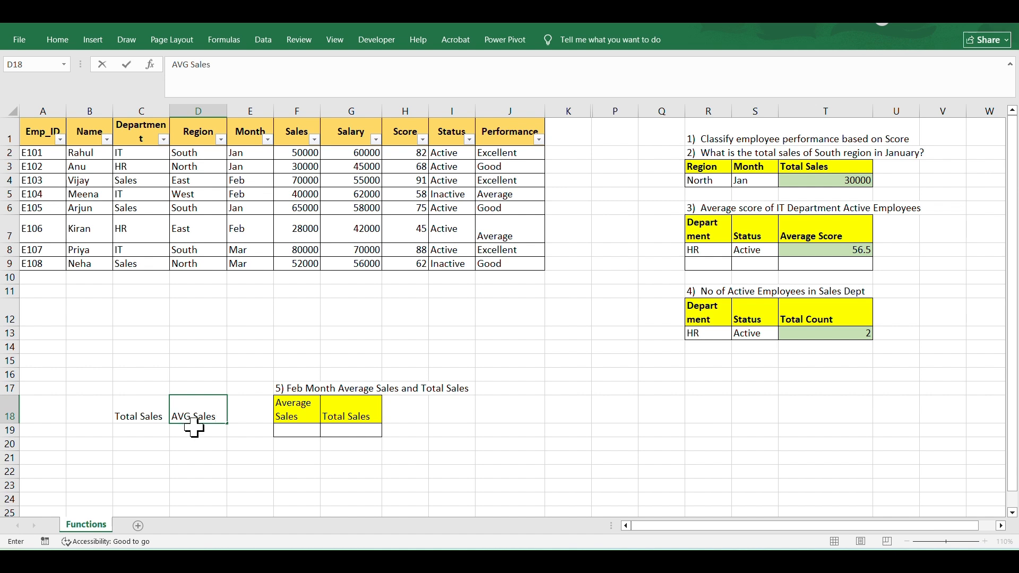
key("Return")
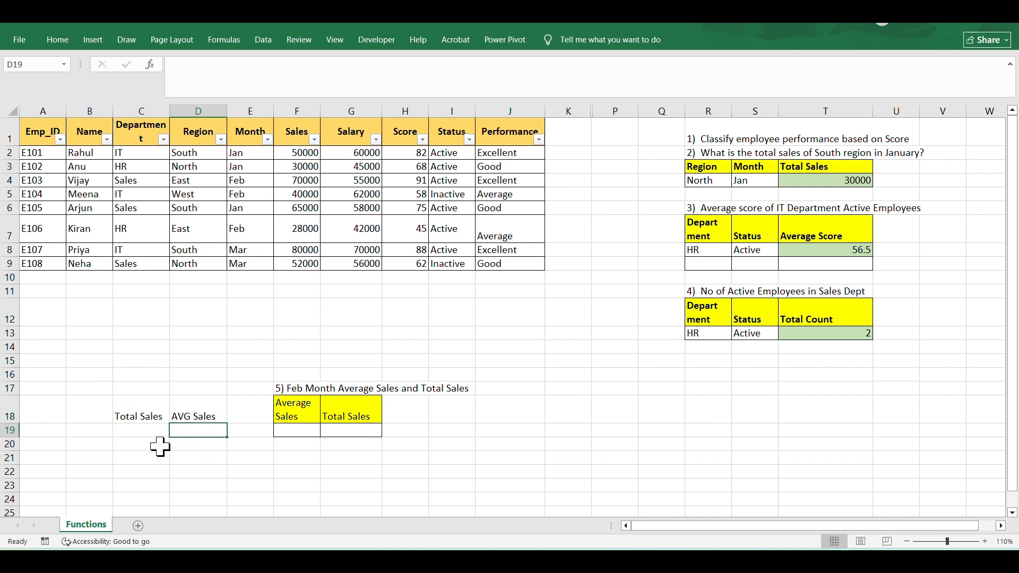
left_click(125, 430)
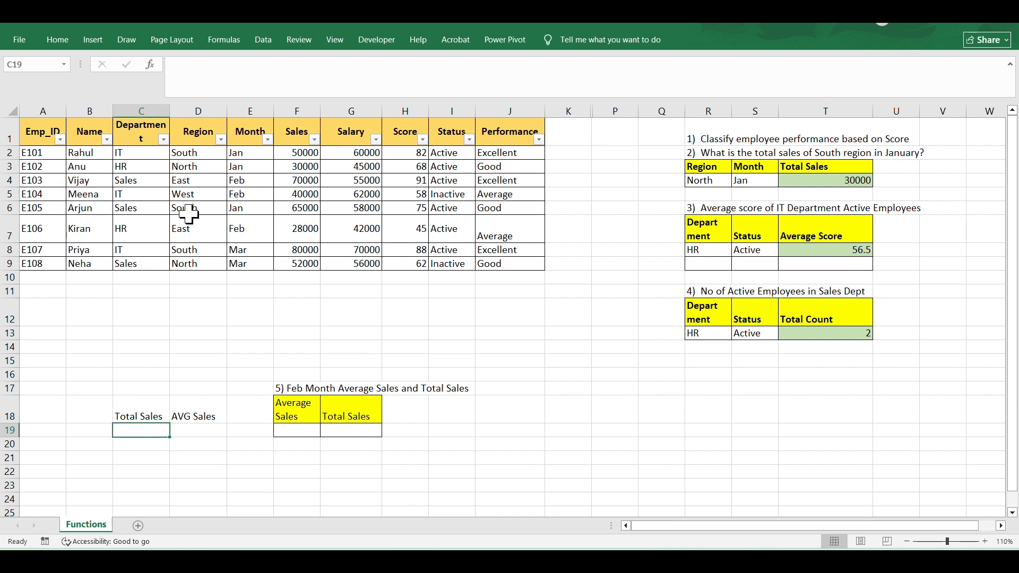
- Enter a SUM formula in Total Sales cell C19 that adds the sales in F2:F9
type("=SUM(")
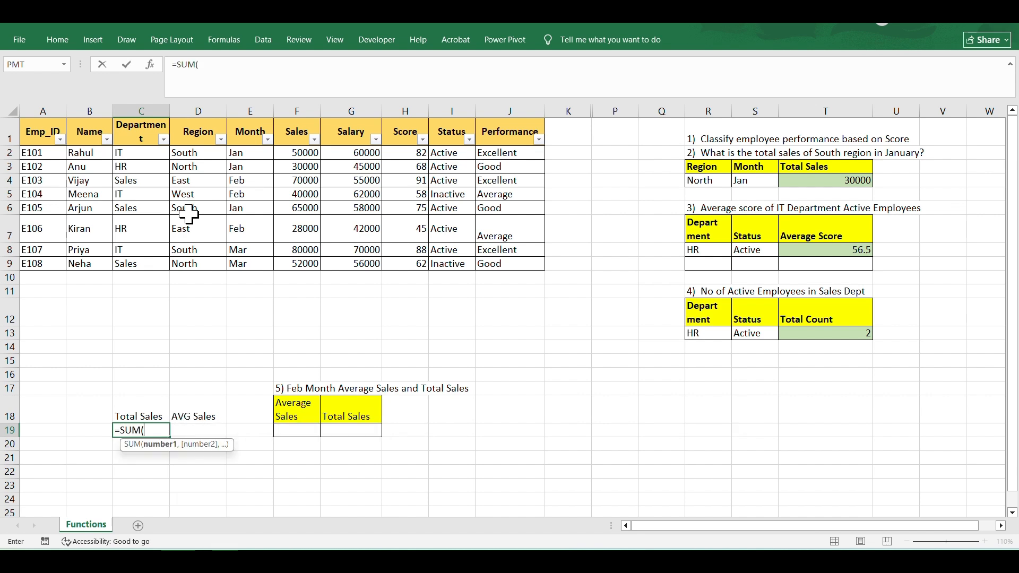
left_click_drag(310, 154, 323, 276)
key("Return")
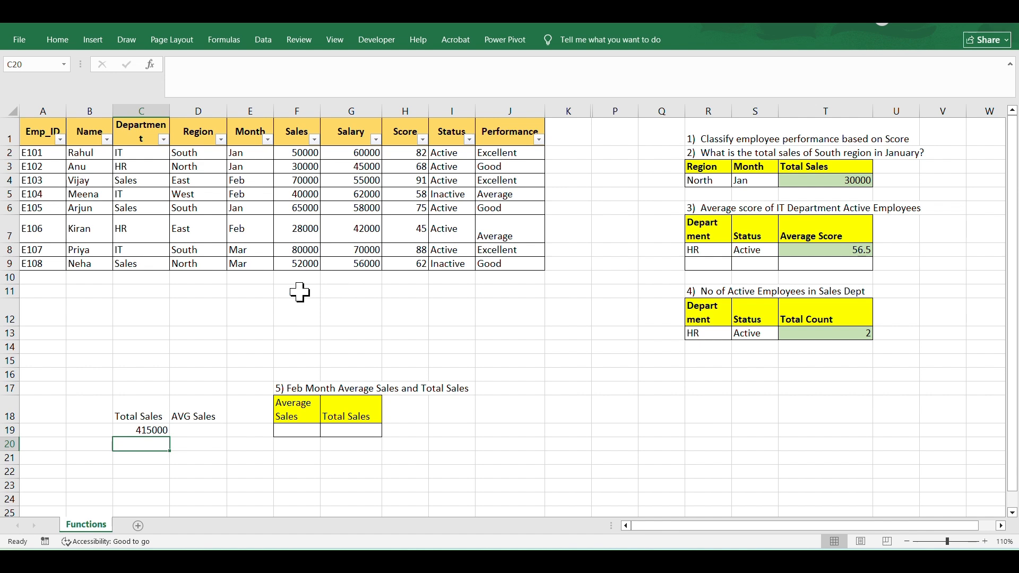
- Enter an AVERAGE formula in AVG Sales cell D19 over the sales in F2:F9
left_click(200, 431)
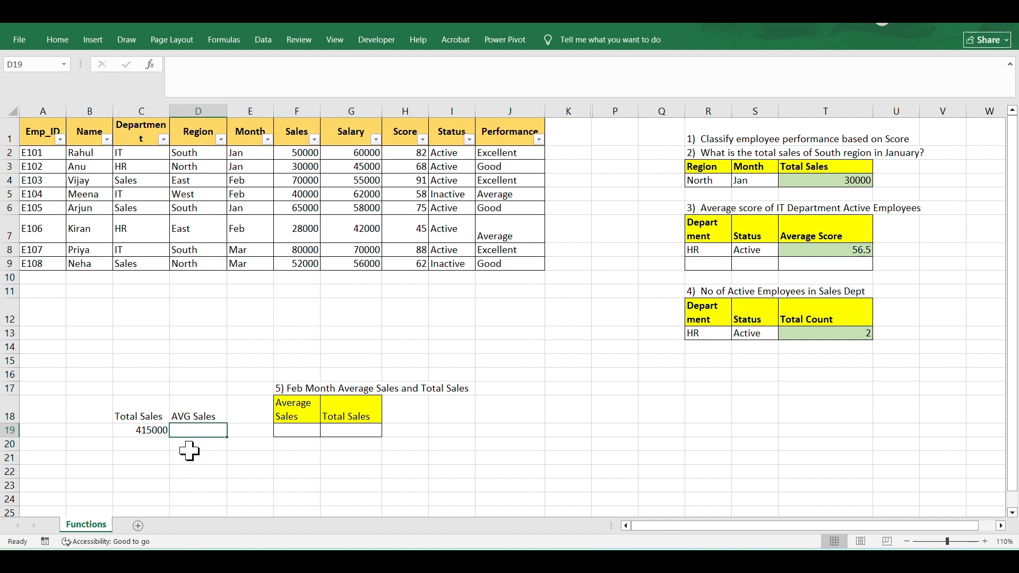
type("=ave")
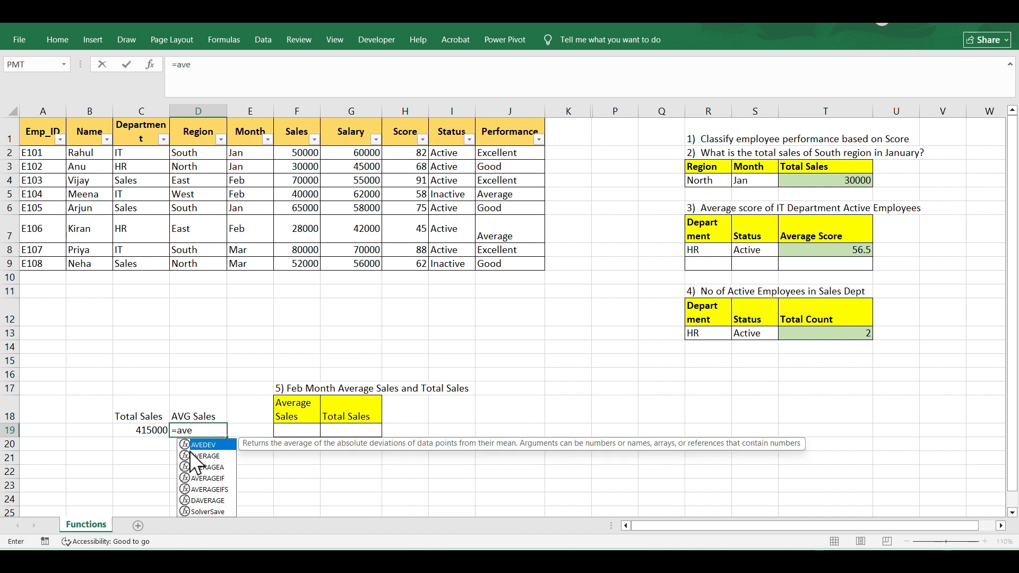
double_click(190, 451)
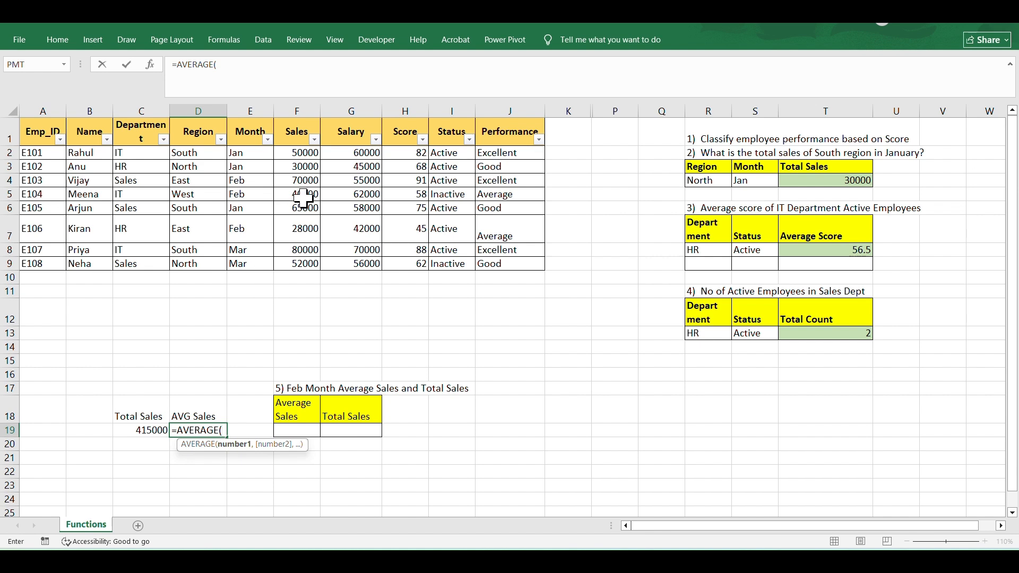
left_click_drag(299, 153, 312, 260)
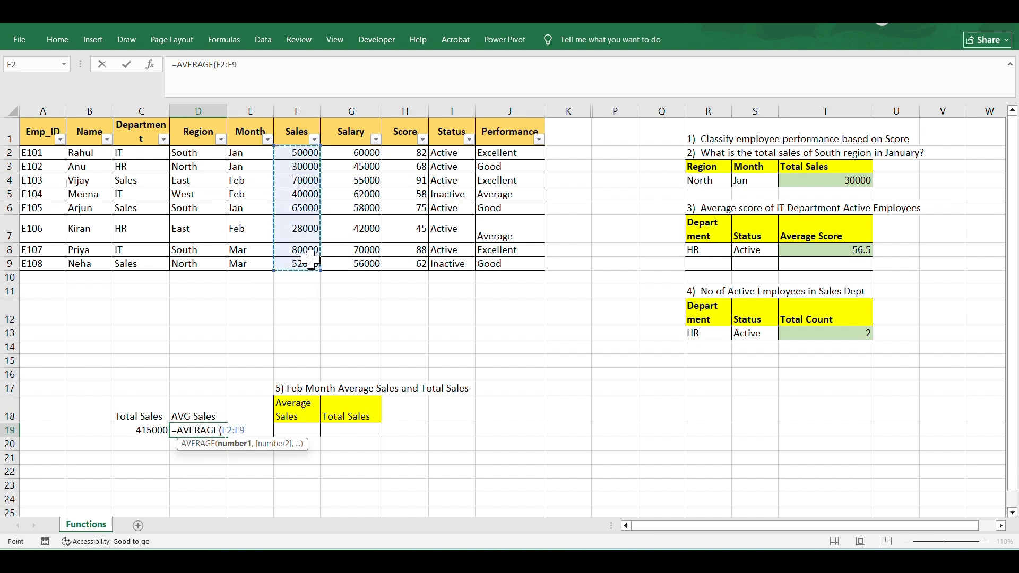
key("Return")
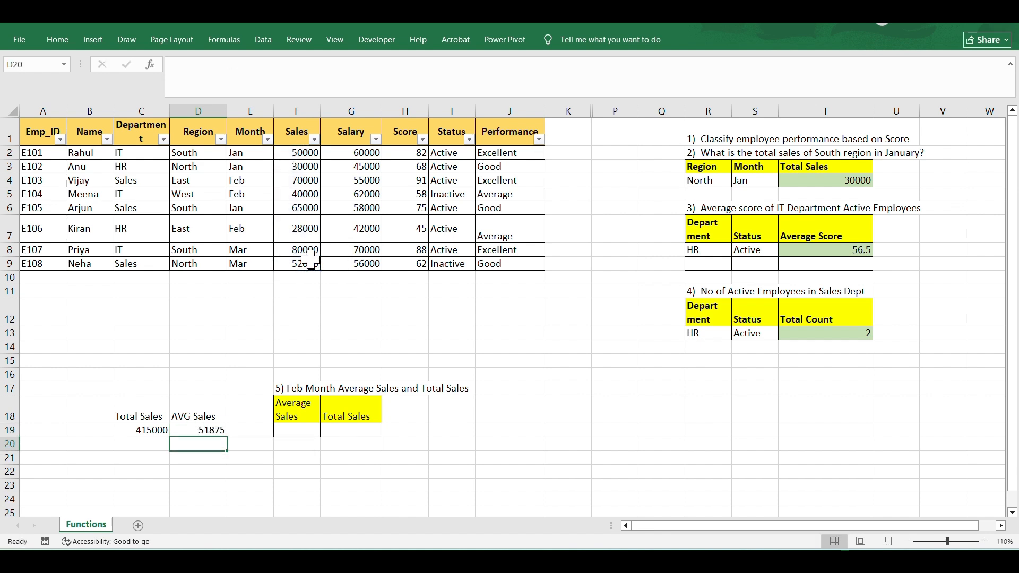
- Filter the employee table's Region column to show only North
left_click(221, 139)
left_click(119, 291)
left_click(97, 313)
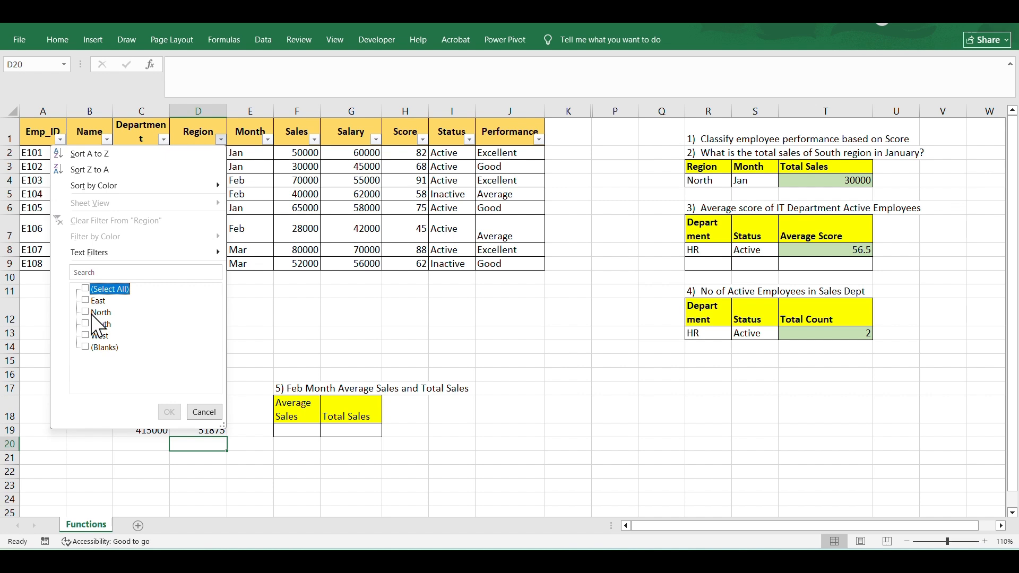
left_click(169, 413)
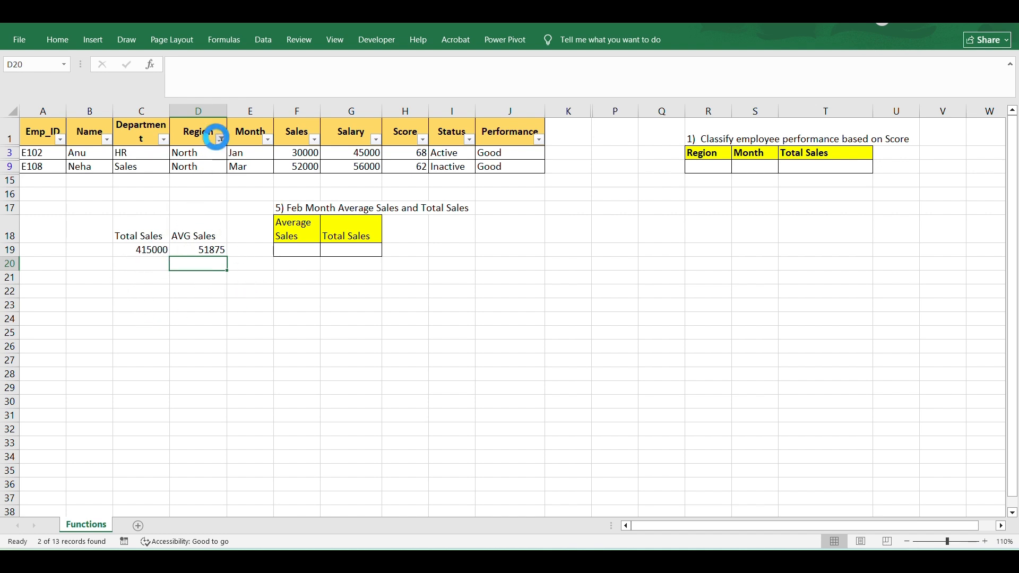
- Reset the Region filter to include all regions
left_click(220, 139)
left_click(102, 292)
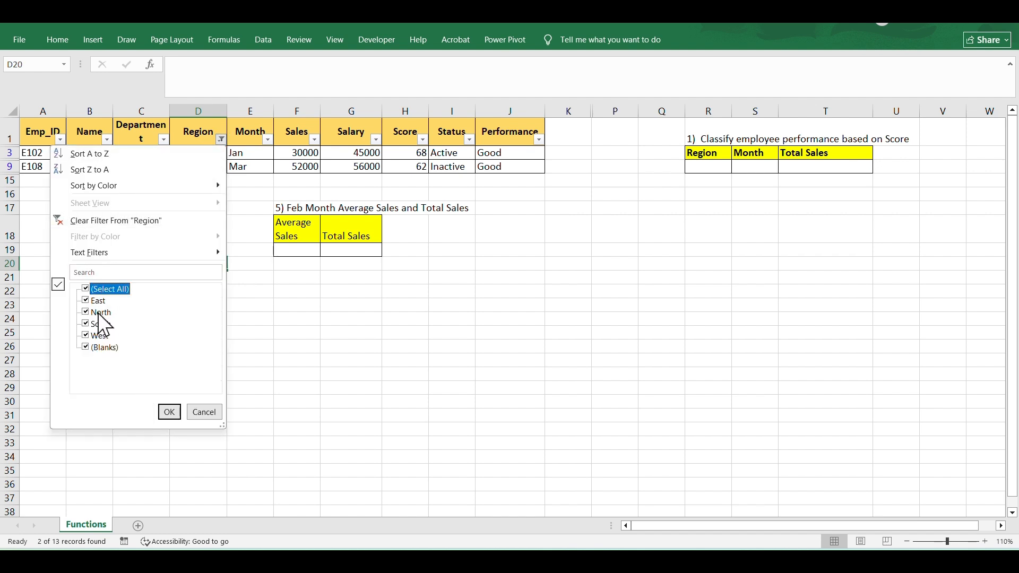
left_click(169, 412)
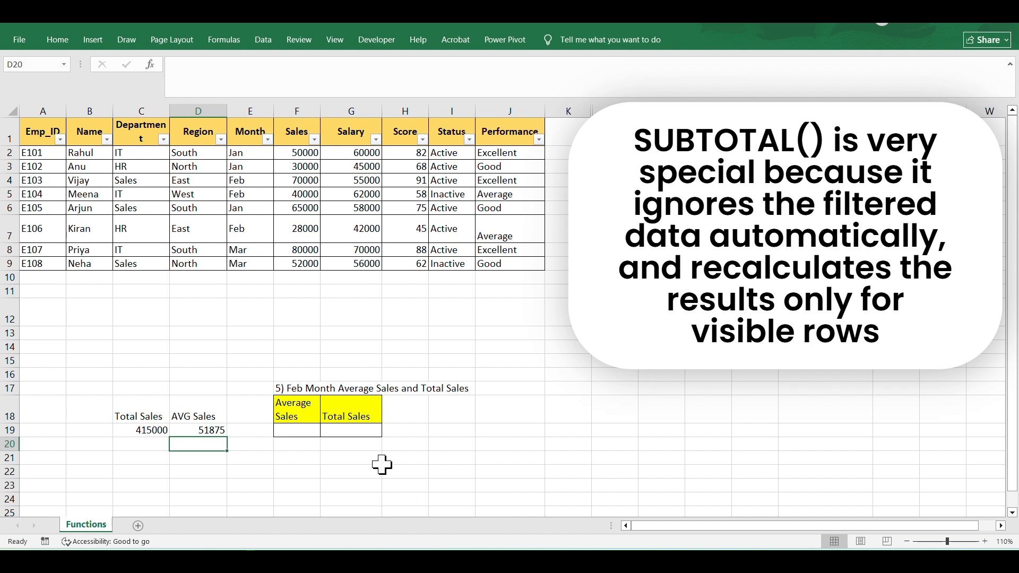
- Start a SUBTOTAL formula in Average Sales cell F19 with function number 1 (AVERAGE)
left_click(302, 431)
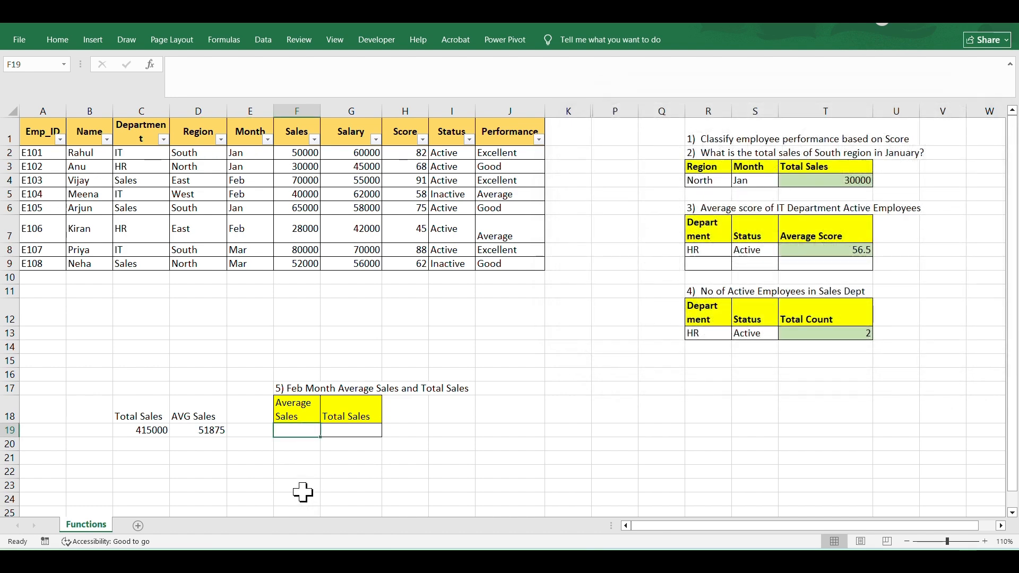
type("=")
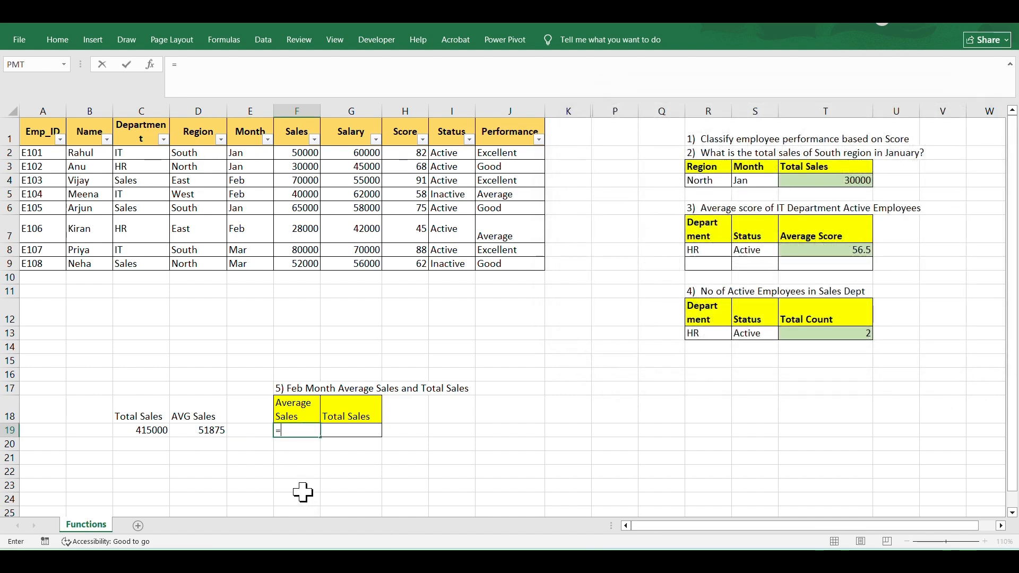
type("sub")
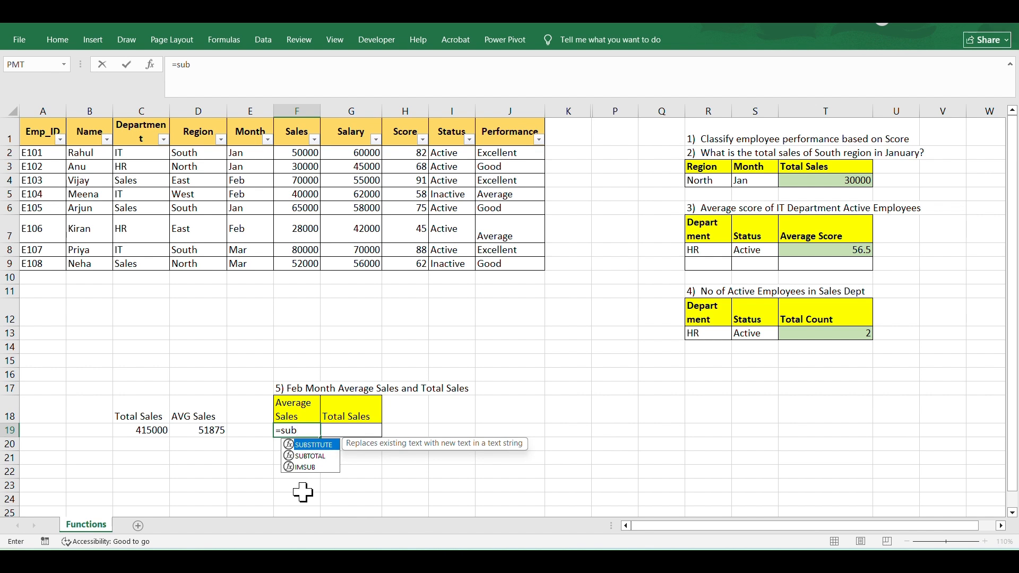
key("Down")
key("Tab")
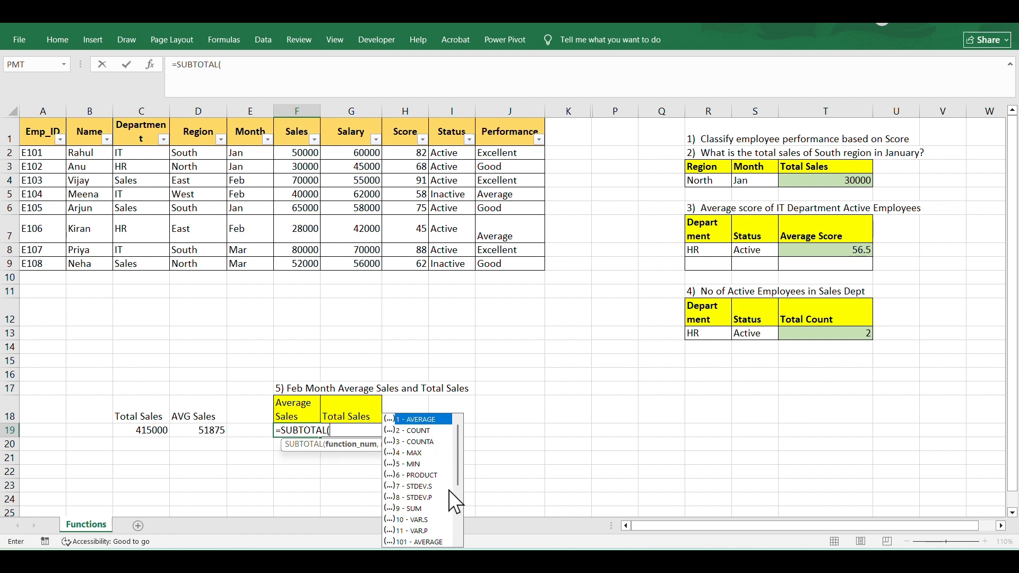
double_click(423, 420)
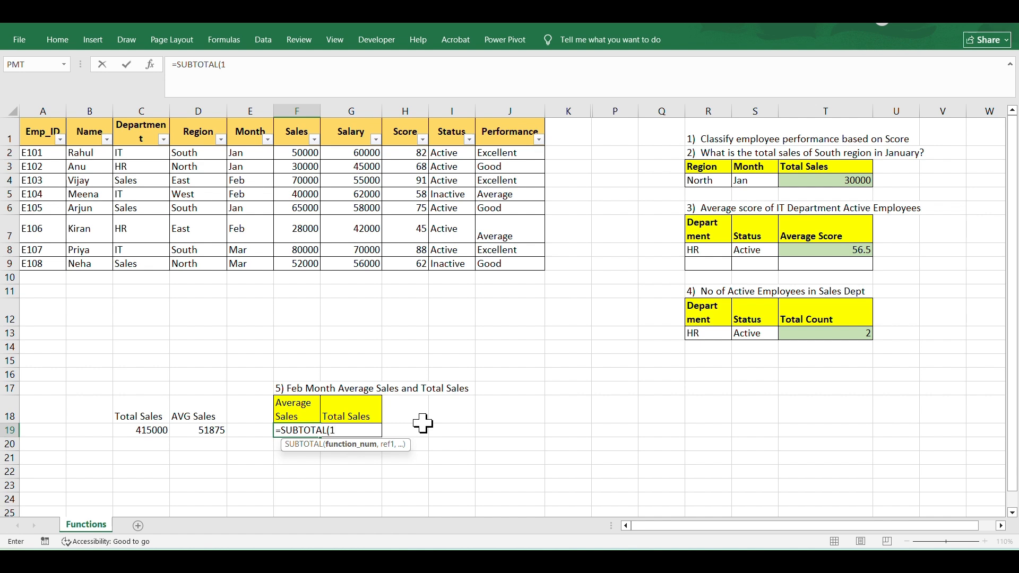
type(",")
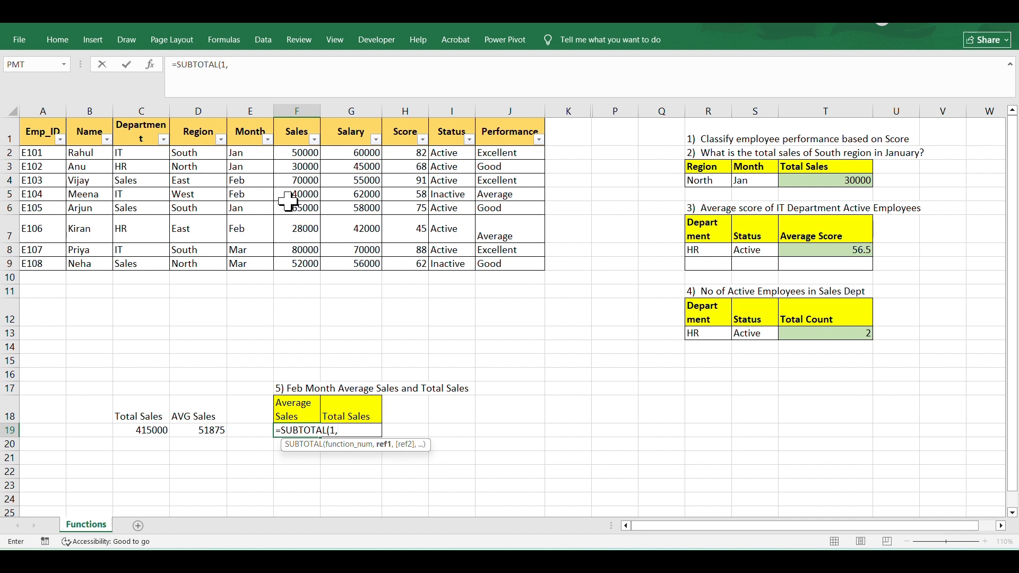
- Add the references D2:D9 and F2:F9 to the SUBTOTAL formula in F19 and complete it
left_click_drag(246, 153, 207, 257)
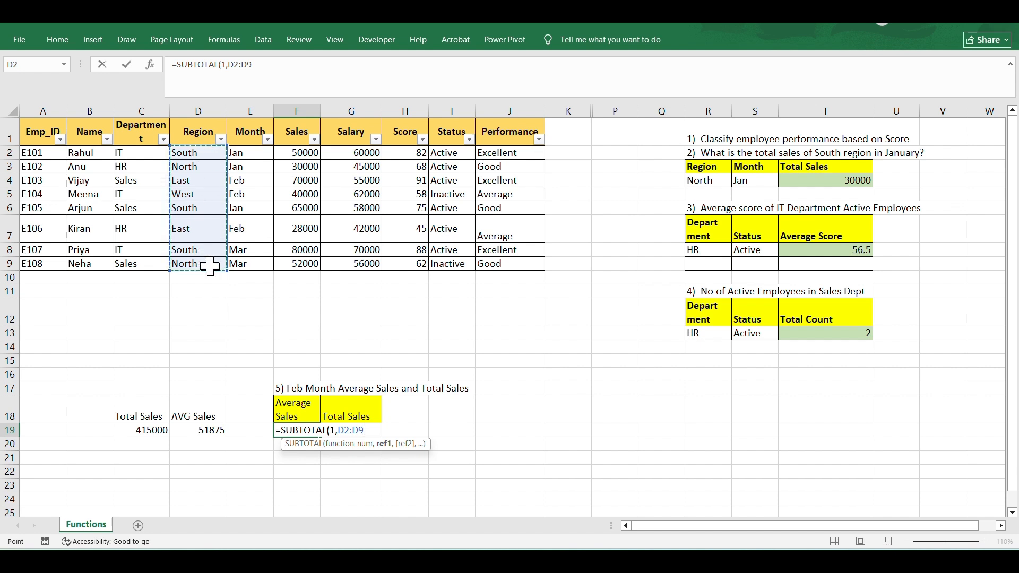
type(",")
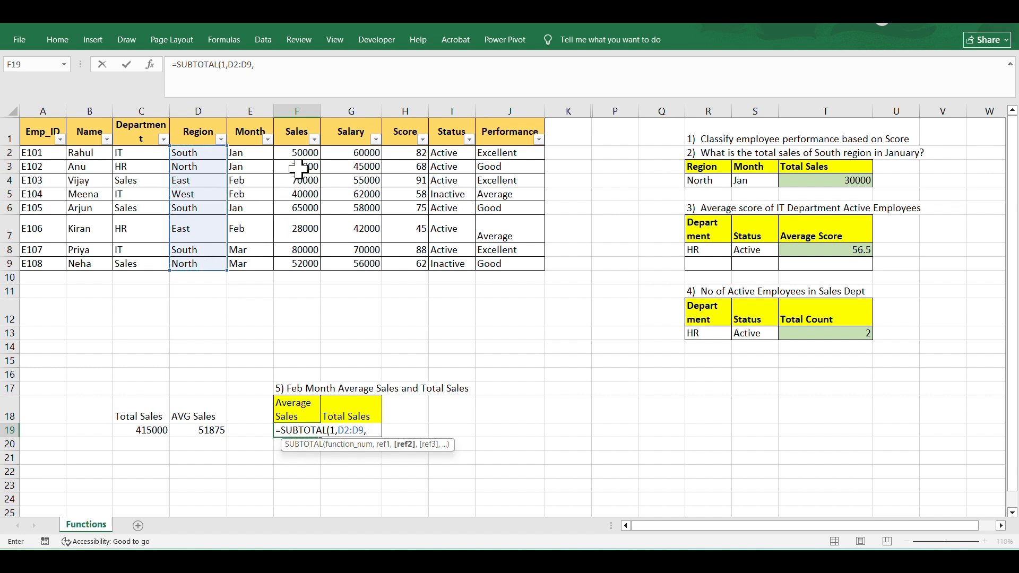
left_click_drag(299, 152, 300, 261)
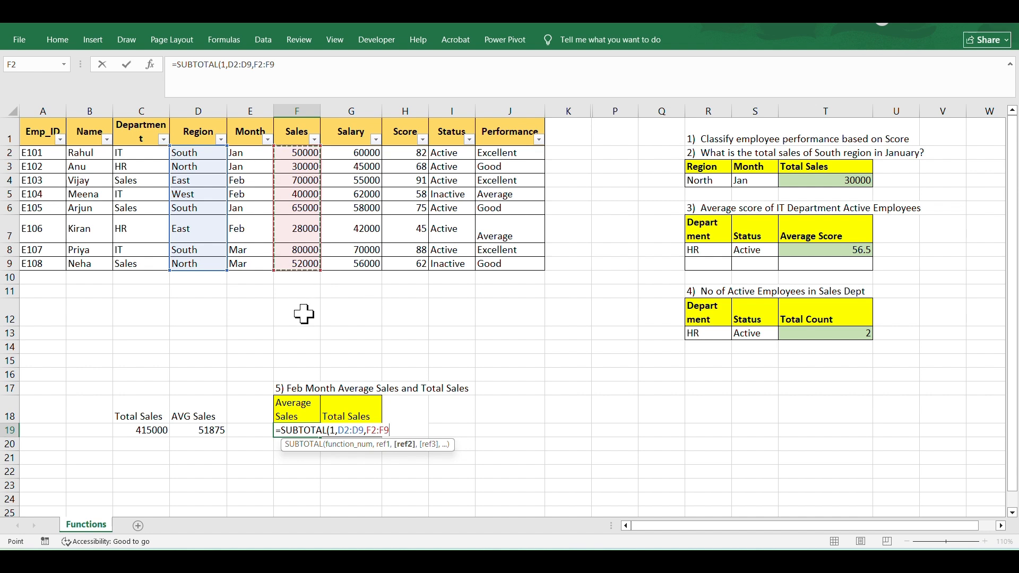
type(")")
key("Return")
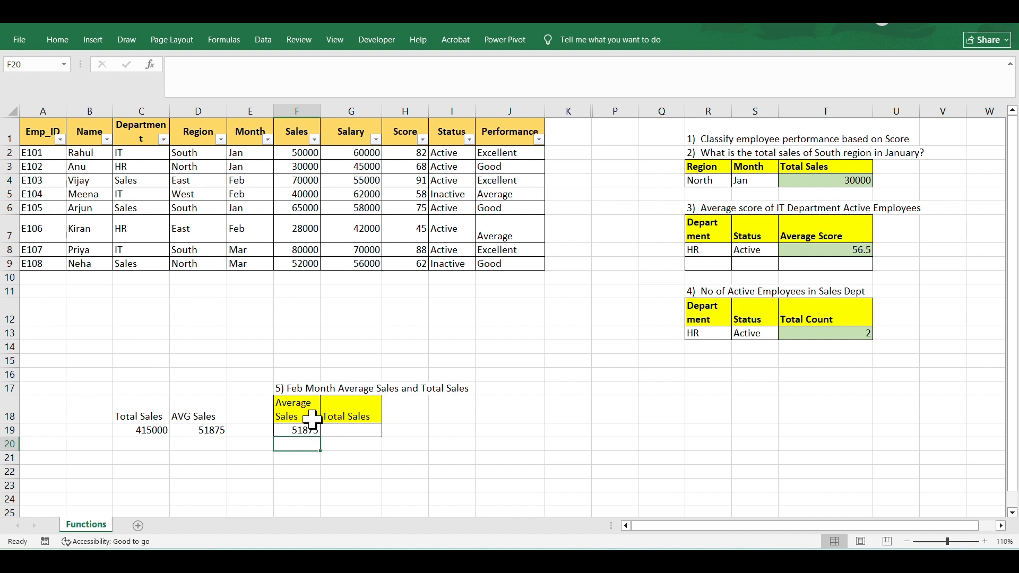
- Filter the Region column to North only to test the SUBTOTAL average in F19
left_click(220, 141)
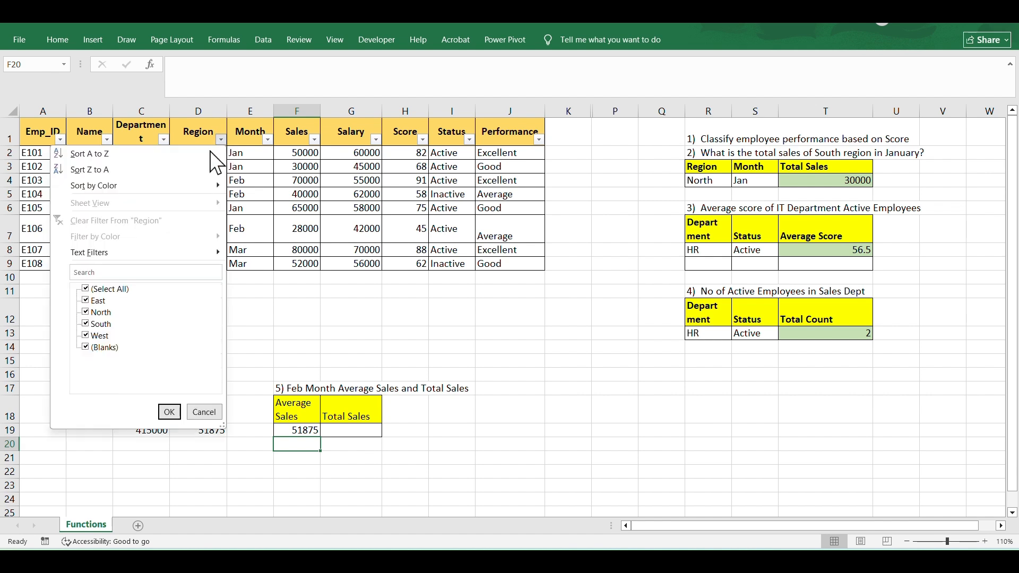
left_click(91, 290)
left_click(169, 413)
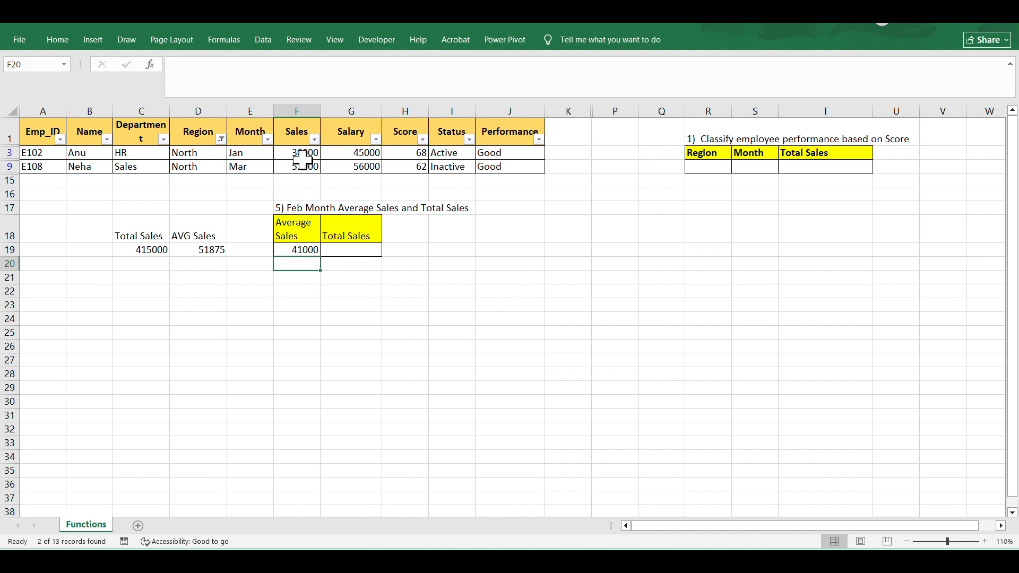
- Switch the Region column filter from North to South
left_click(220, 139)
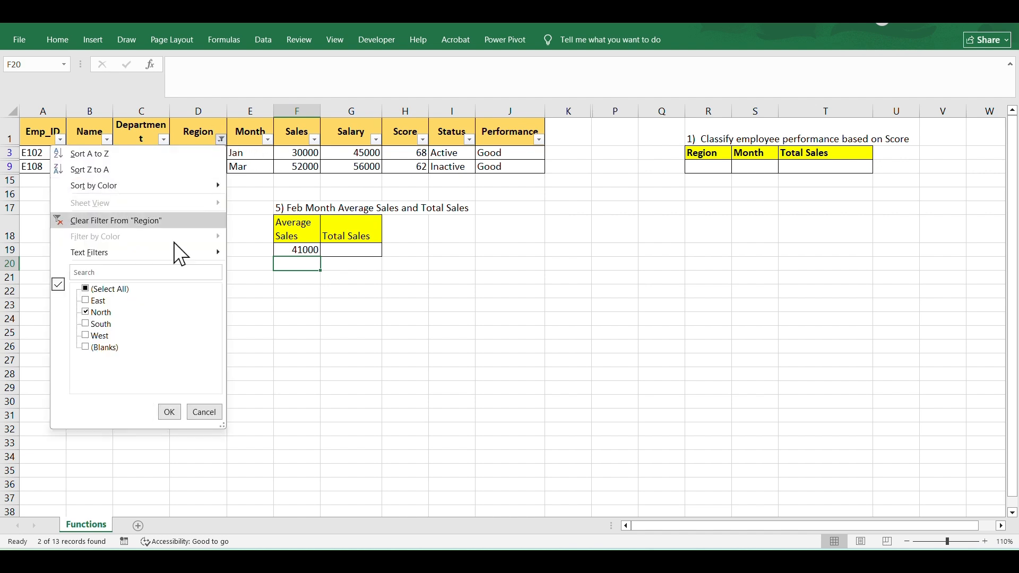
left_click(97, 311)
left_click(95, 326)
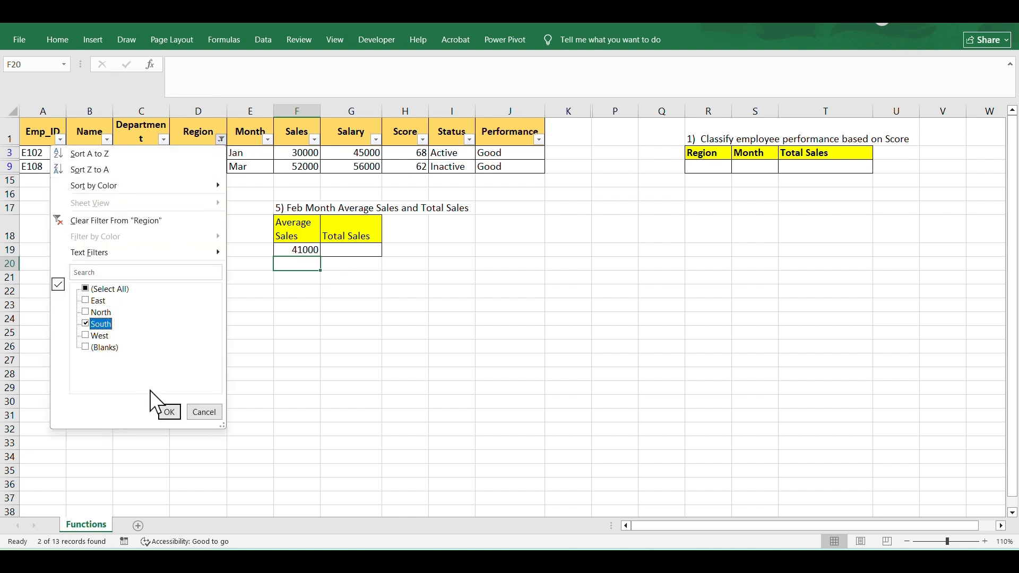
left_click(171, 411)
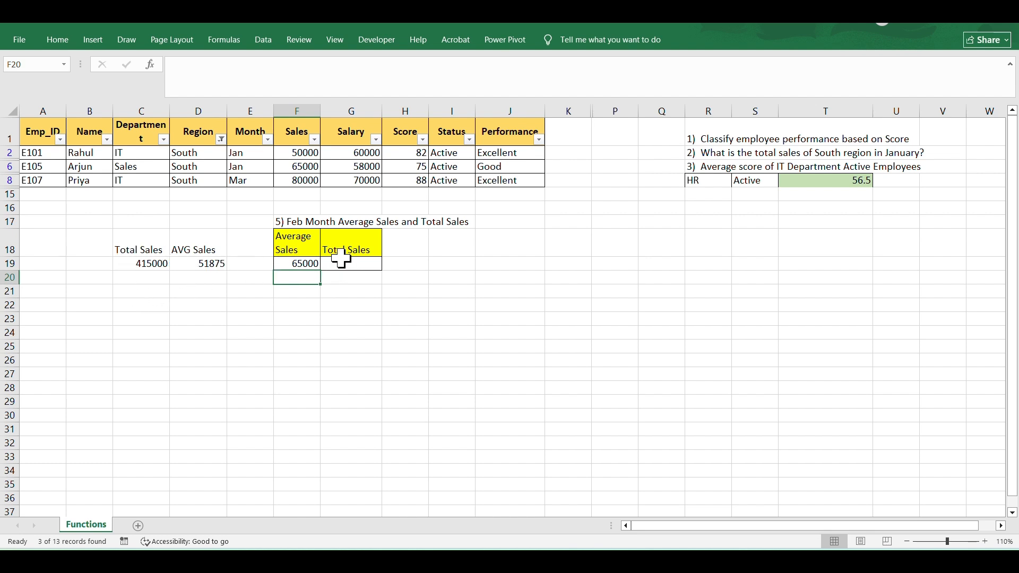
- Select all regions in the Region filter to show every employee row again
left_click(221, 140)
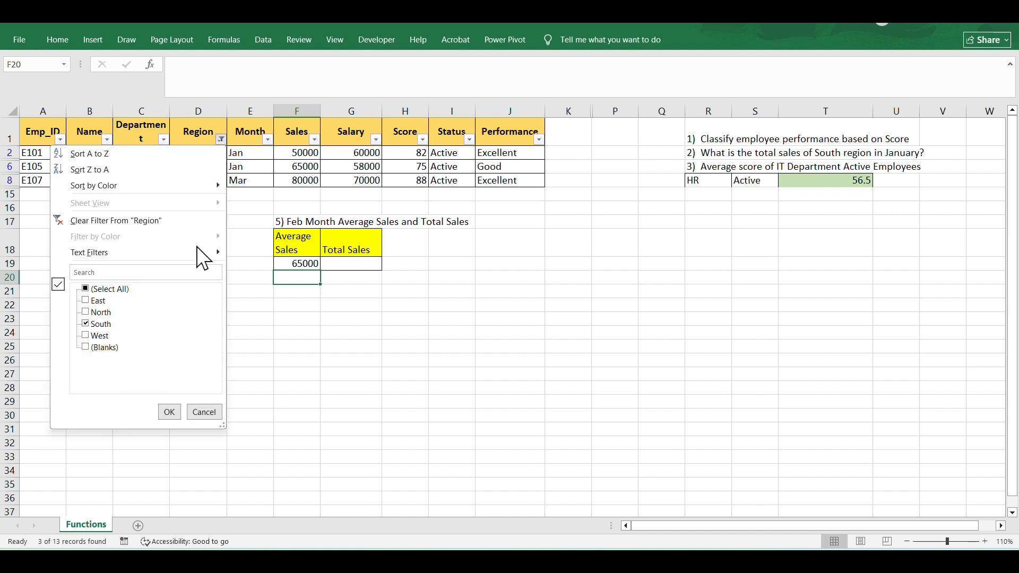
left_click(108, 290)
left_click(169, 412)
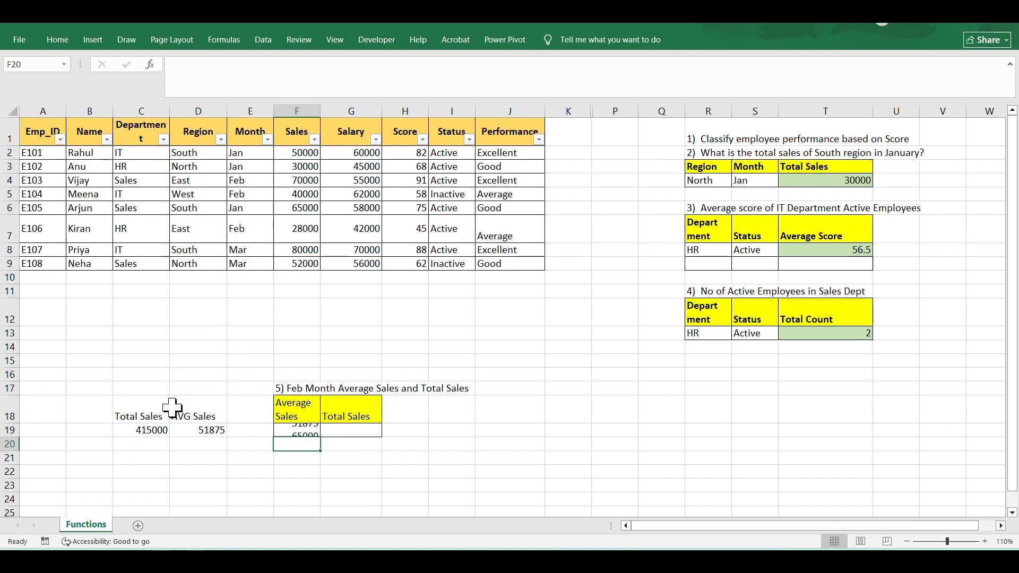
- Start a SUBTOTAL formula in G19, under Total Sales, using function 9 (SUM)
left_click(342, 431)
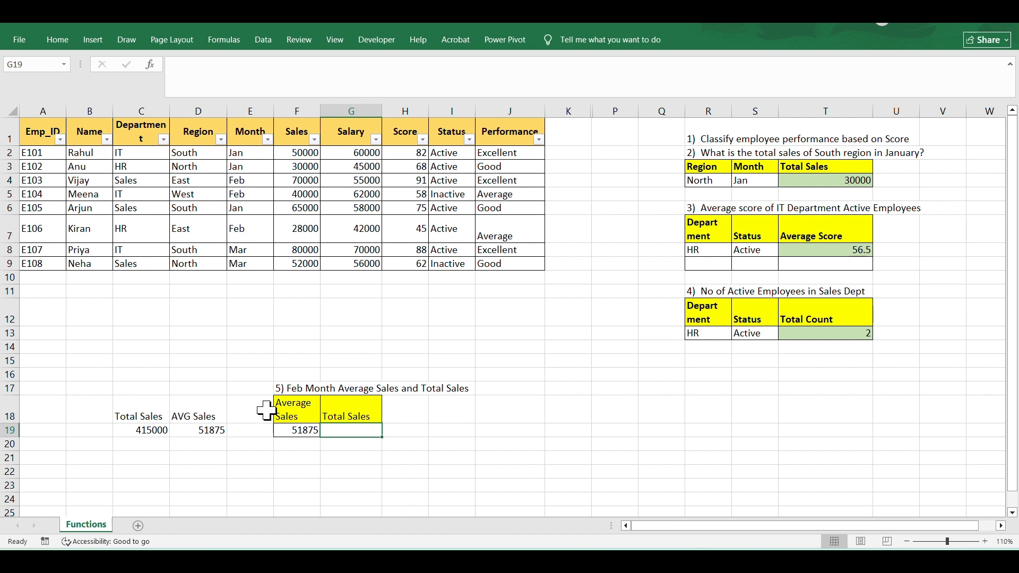
type("=sub")
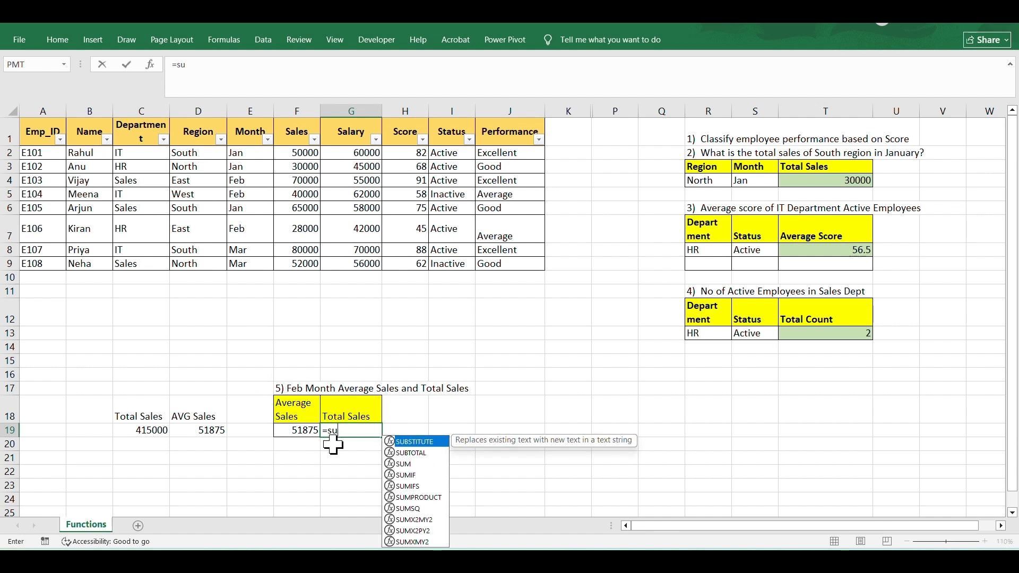
key("Down")
key("Tab")
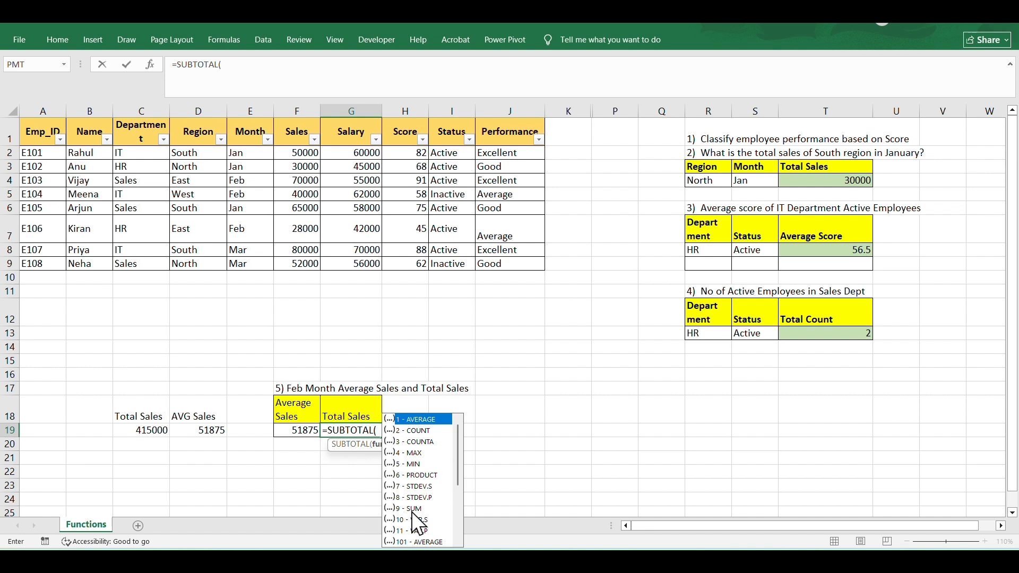
key("Down")
key("Down")
key("Down")
key("Down")
key("Down")
key("Down")
key("Down")
key("Down")
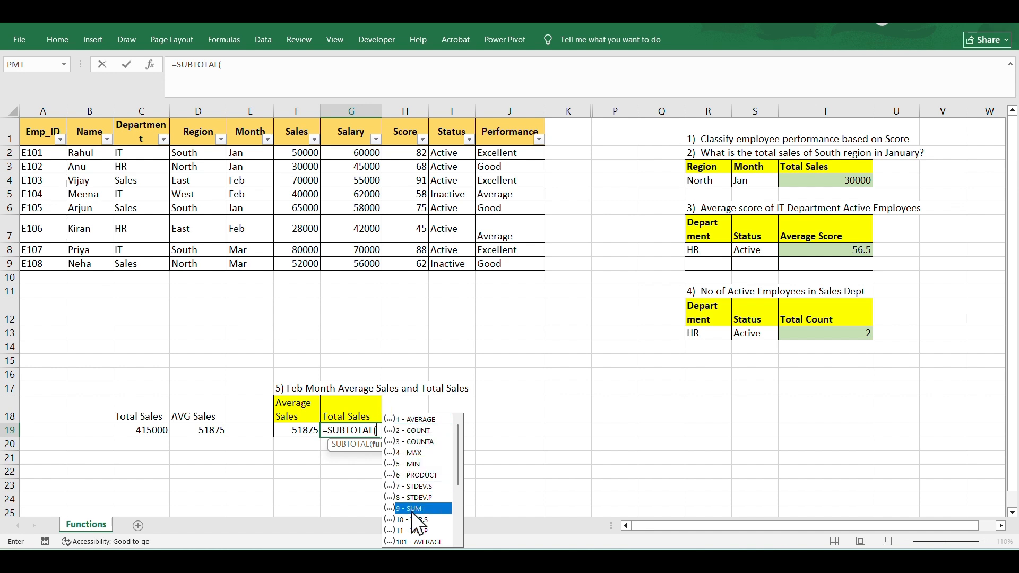
key("Tab")
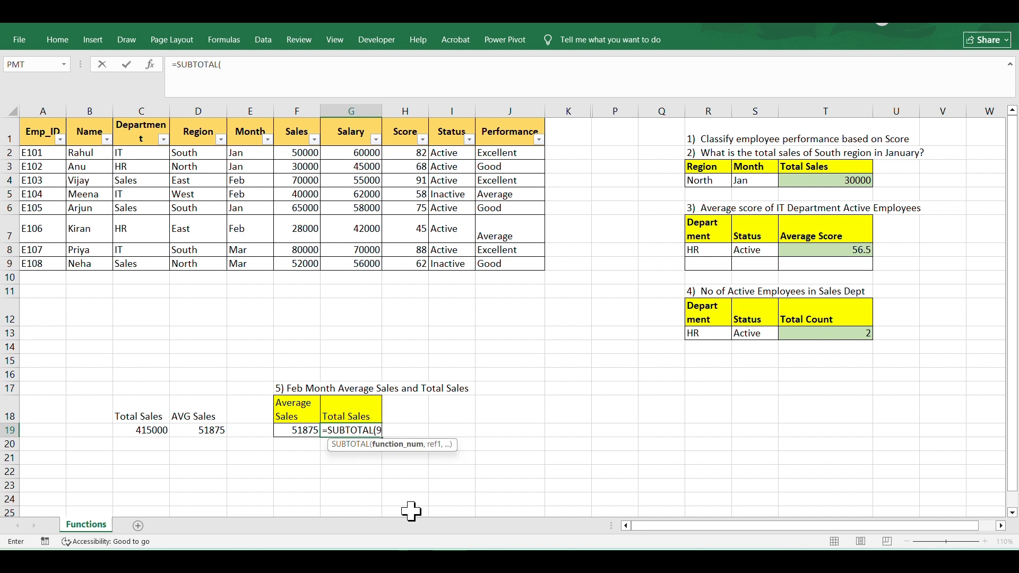
- Add the references E2:E9 and F2:F9 to the SUBTOTAL formula in G19 and complete it
type(",")
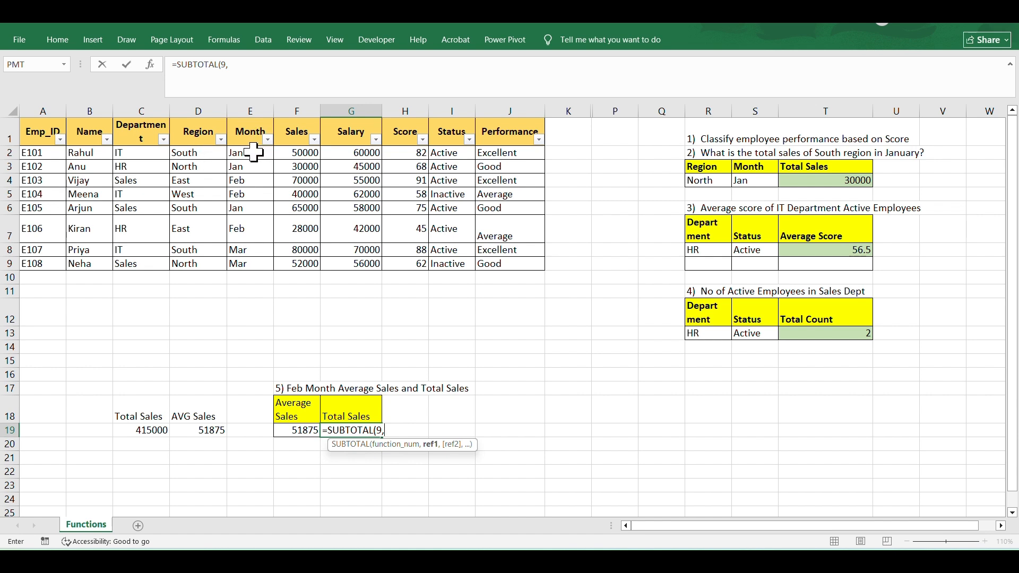
left_click_drag(251, 153, 257, 263)
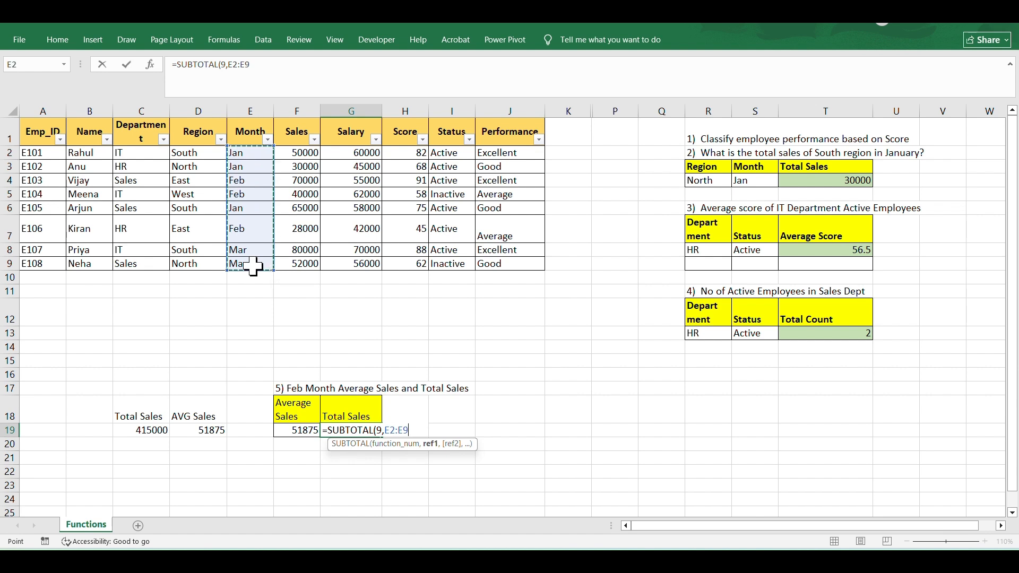
type(",")
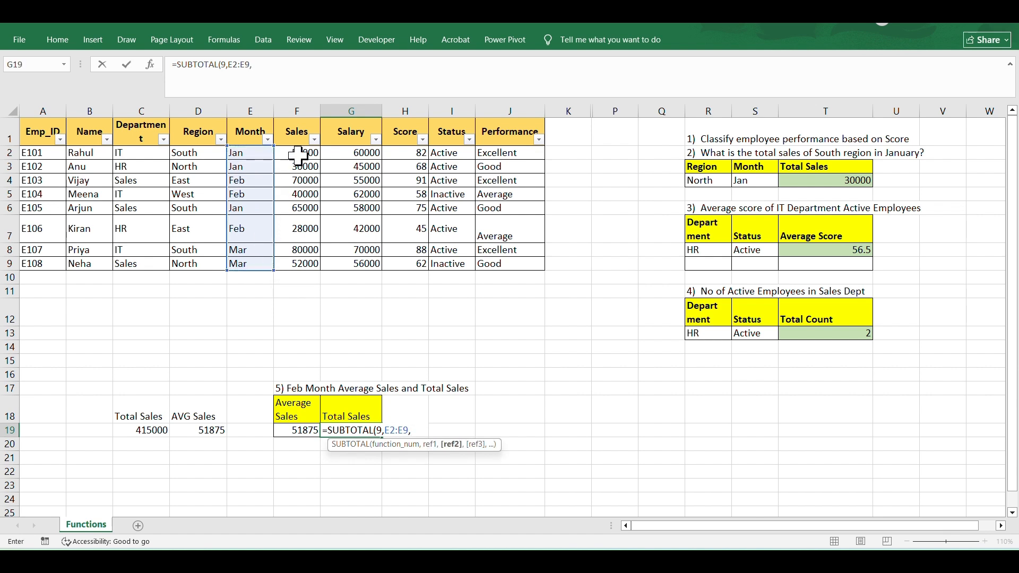
left_click_drag(298, 153, 307, 260)
key("Return")
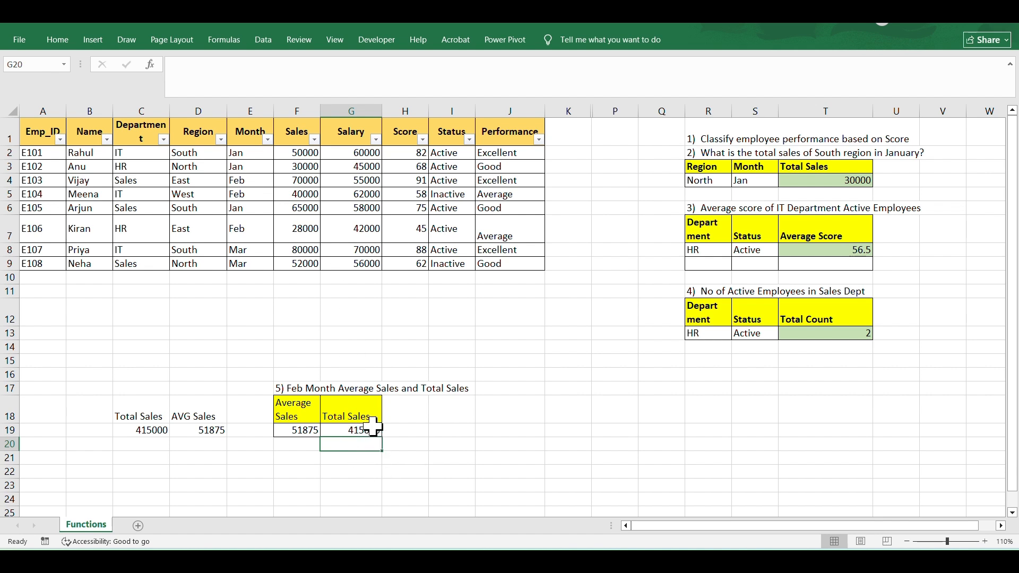
- Filter the Month column to Jan only to test the SUBTOTAL average and total sales
left_click(267, 139)
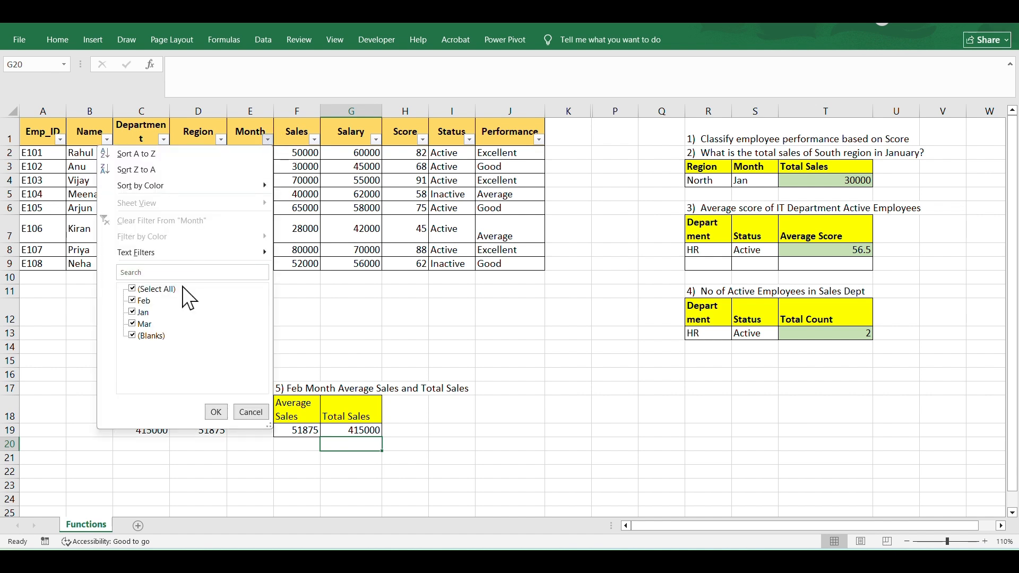
left_click(157, 290)
left_click(139, 312)
left_click(216, 412)
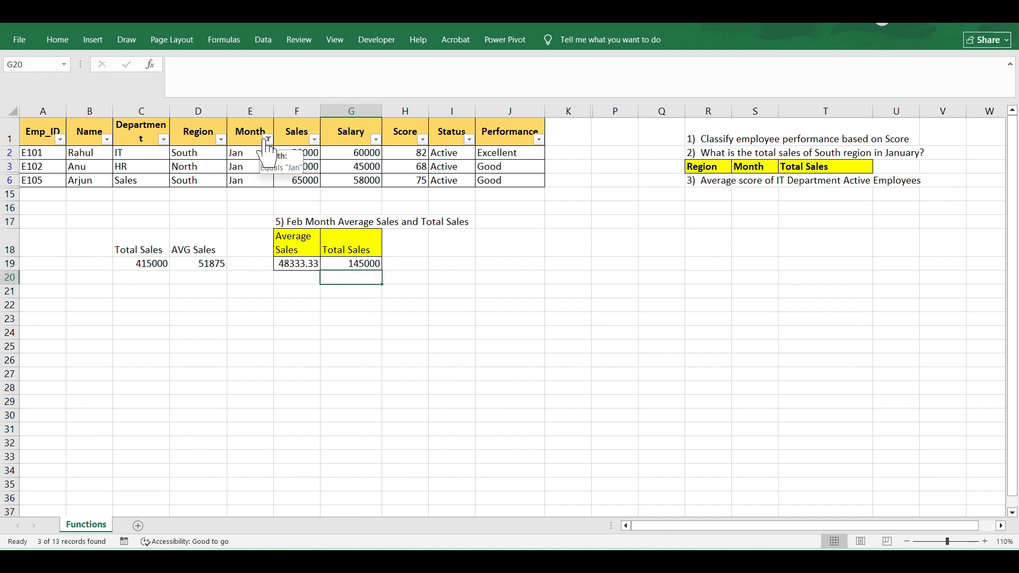
- Switch the Month column filter to Feb only for the February average and total sales
left_click(267, 140)
left_click(154, 290)
left_click(144, 290)
left_click(142, 300)
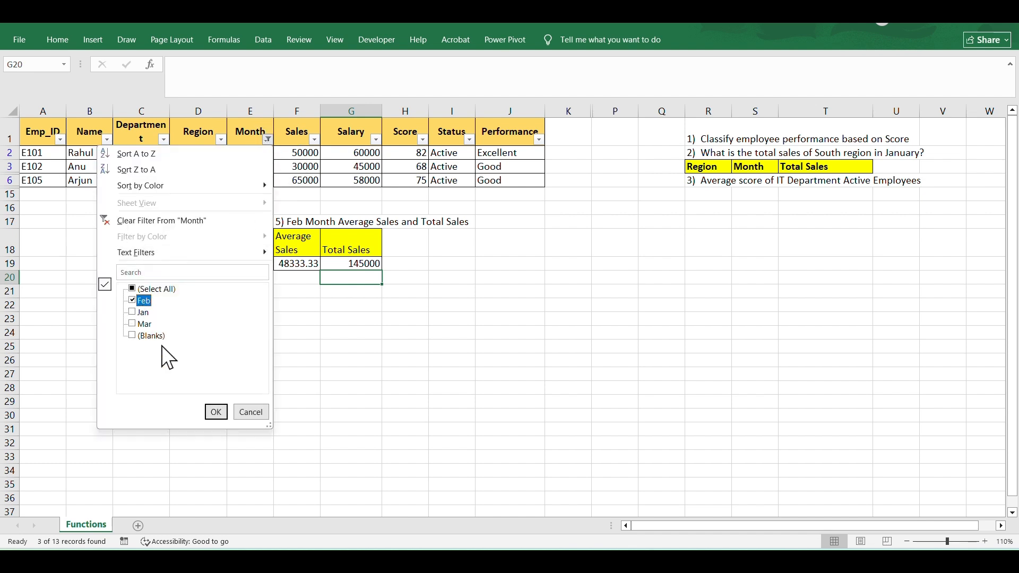
left_click(213, 413)
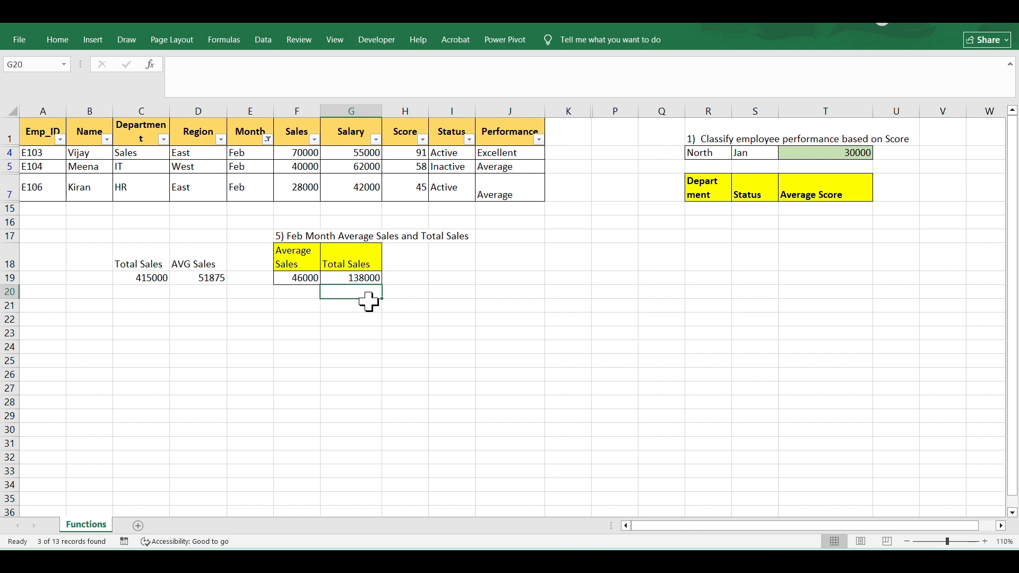